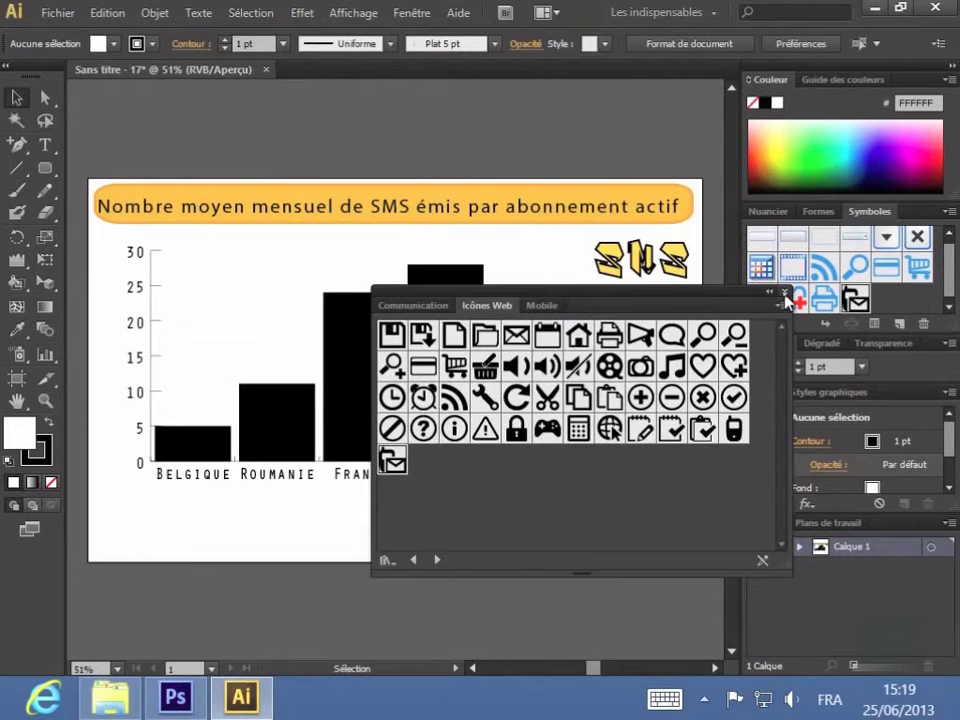
# Step: Place the phone-and-envelope SMS symbol in the empty area beside the Espagne bar and enlarge it proportionally to about a bar's width
pyautogui.click(786, 292)
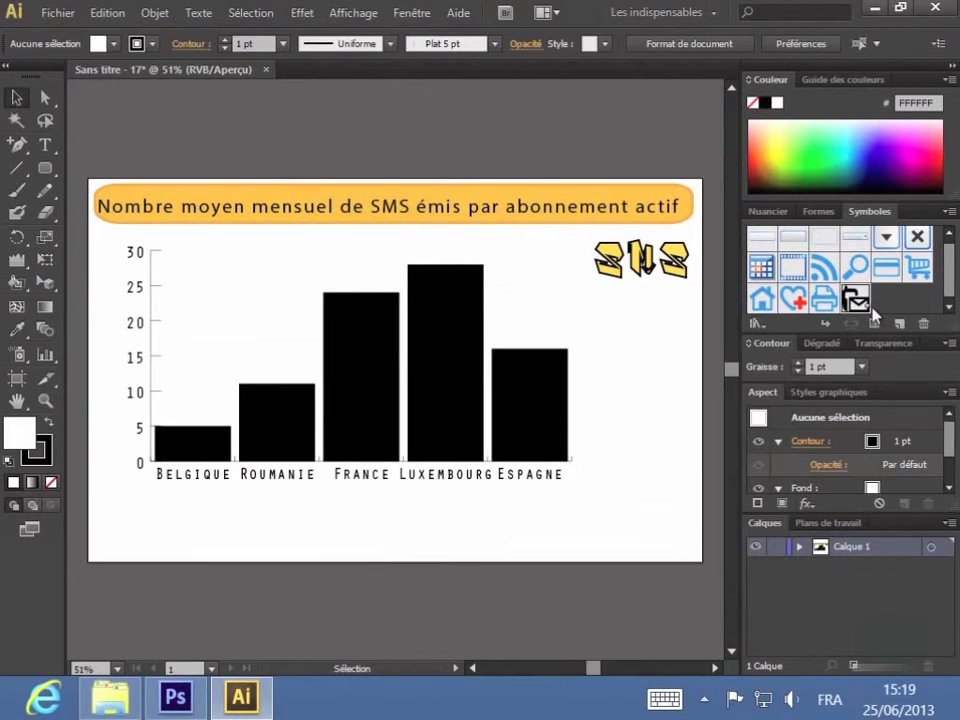
pyautogui.moveTo(824, 304); pyautogui.dragTo(630, 403)
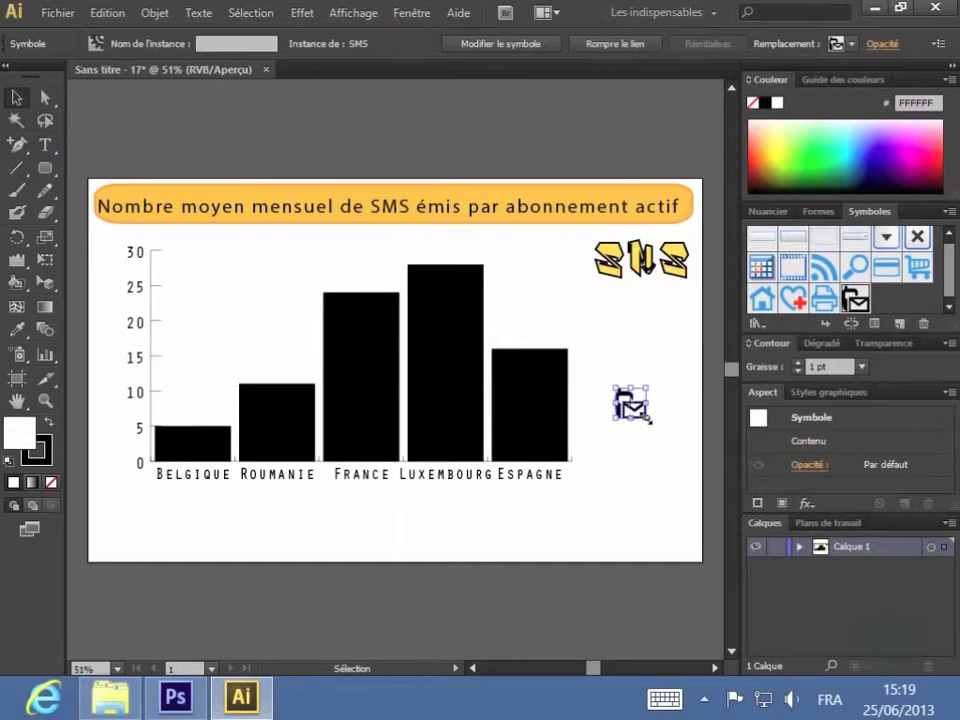
pyautogui.press('shift')
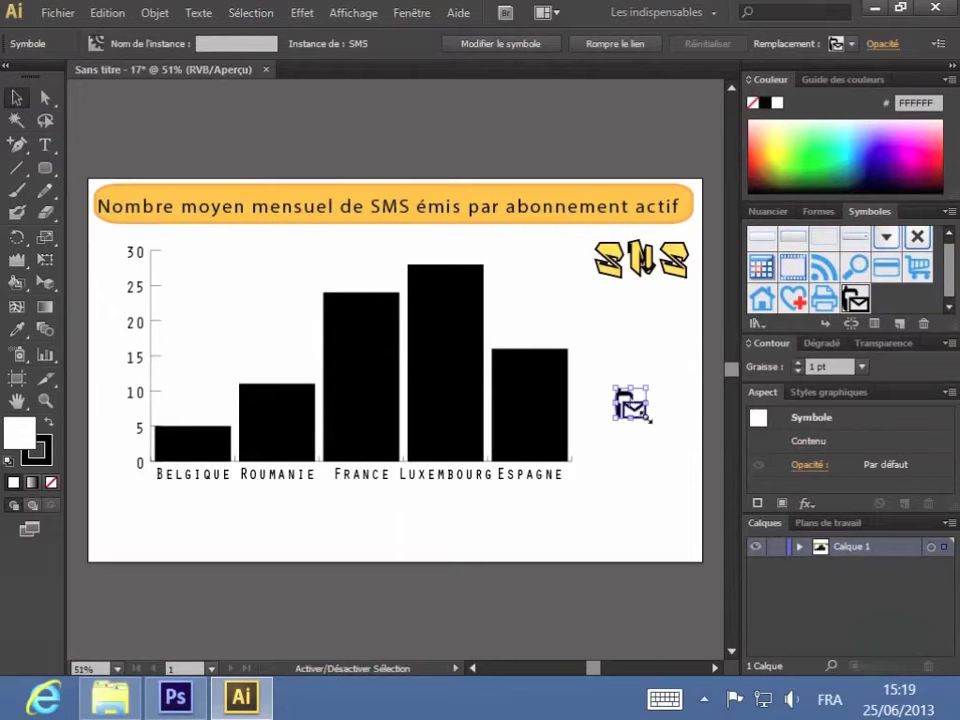
pyautogui.moveTo(649, 421); pyautogui.dragTo(687, 414)
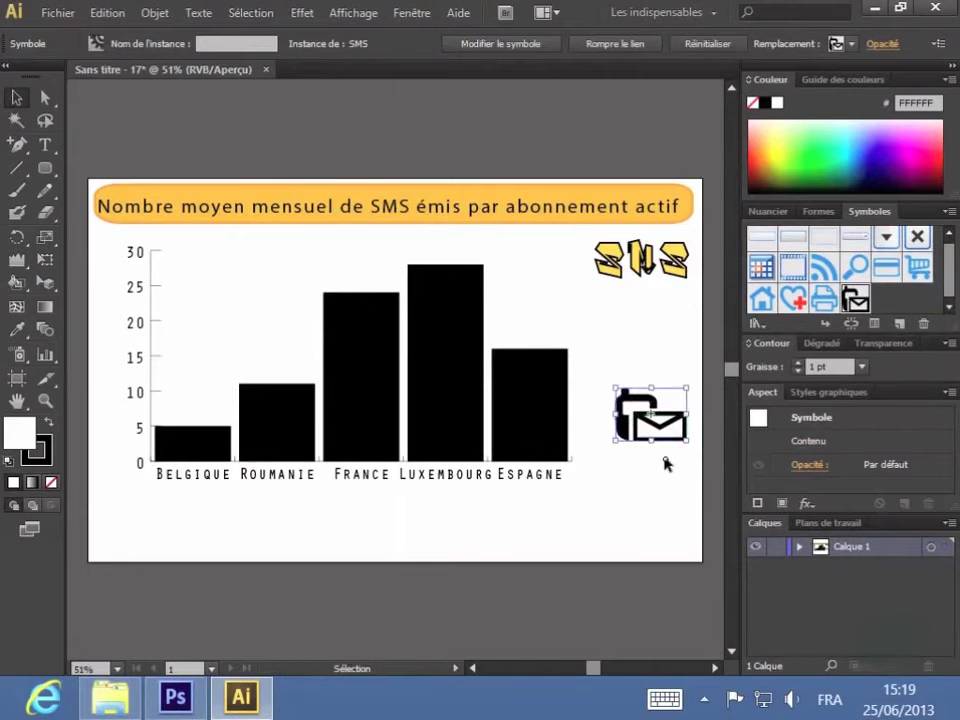
pyautogui.click(657, 469)
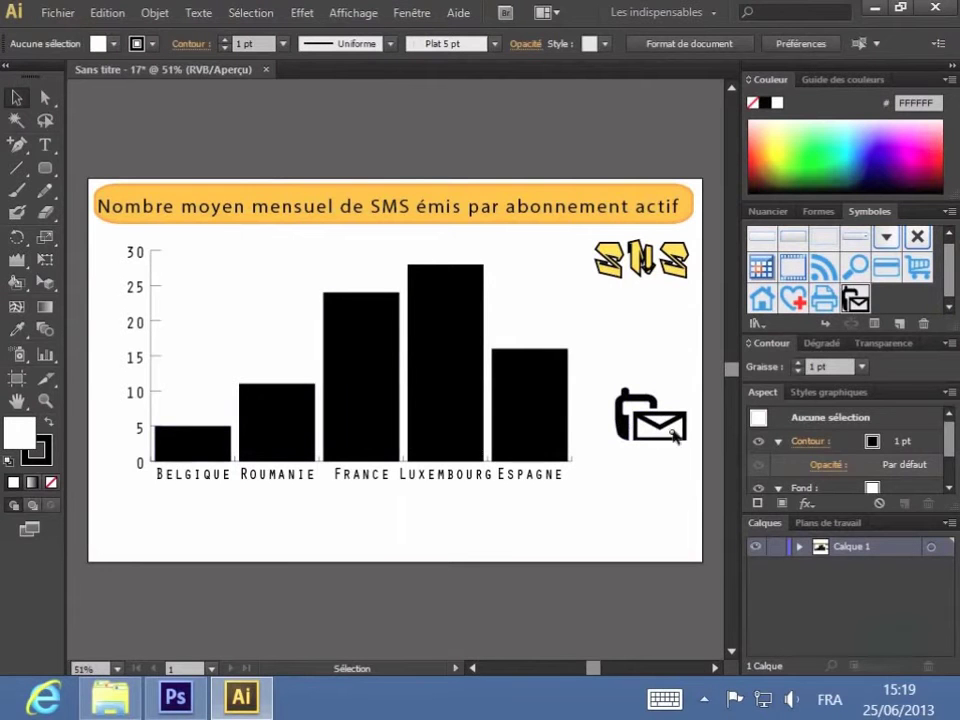
# Step: Create a graph design from the enlarged phone-and-envelope symbol instance
pyautogui.click(641, 424)
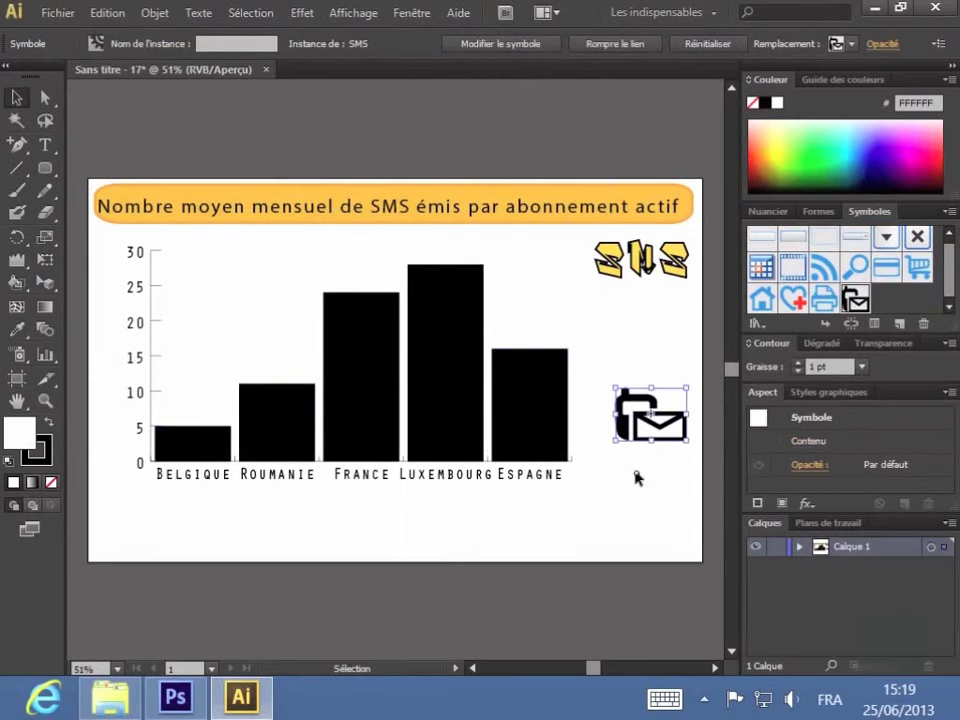
pyautogui.click(155, 14)
pyautogui.moveTo(219, 667)
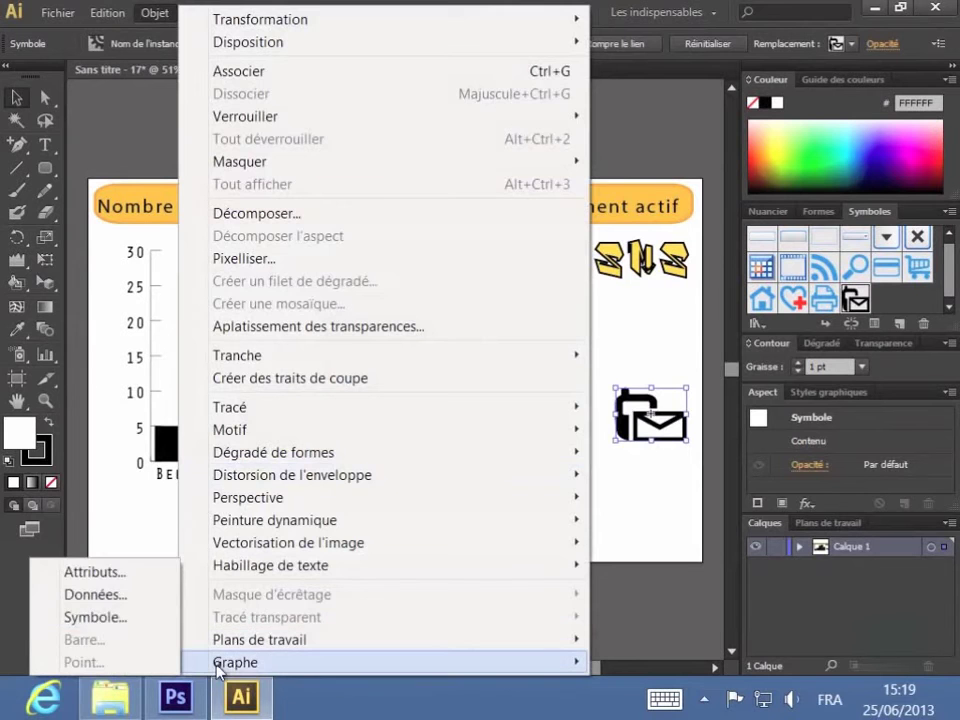
pyautogui.click(141, 618)
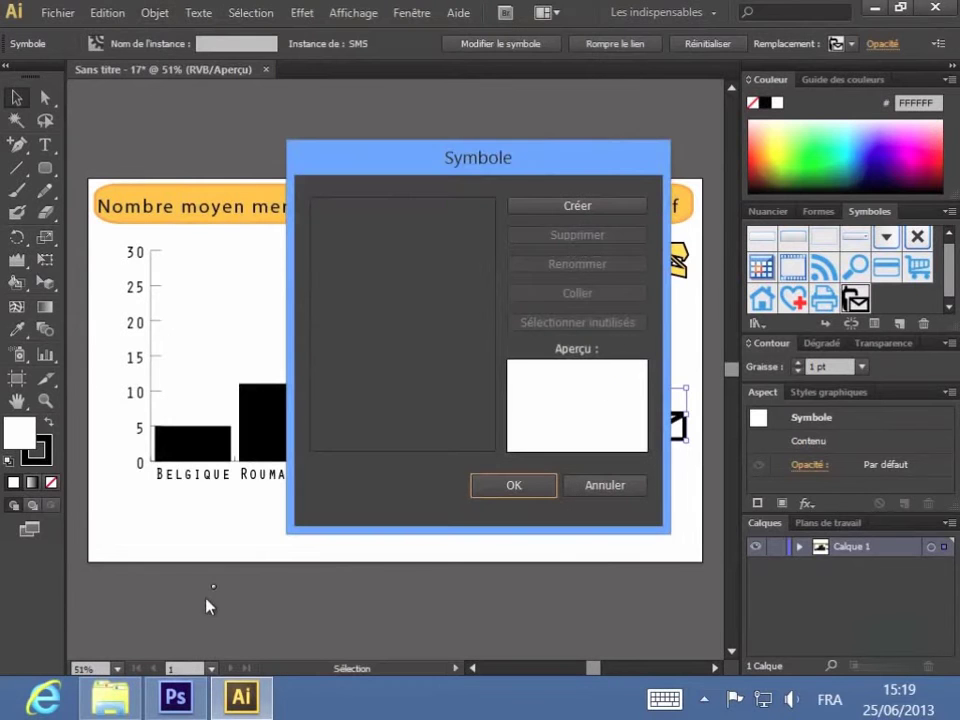
pyautogui.click(548, 210)
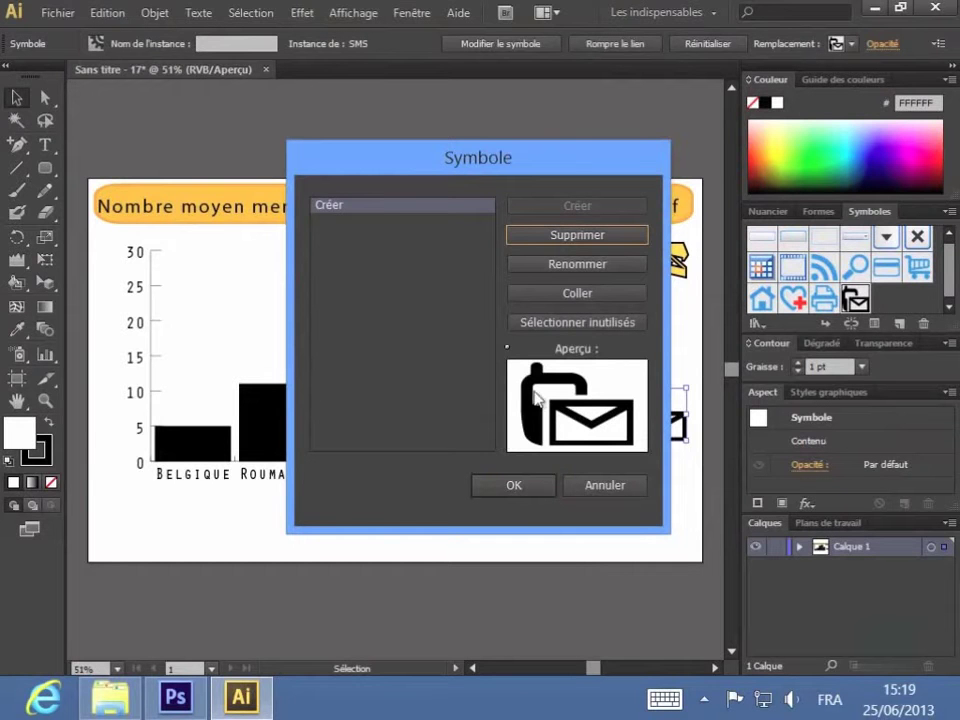
pyautogui.click(333, 210)
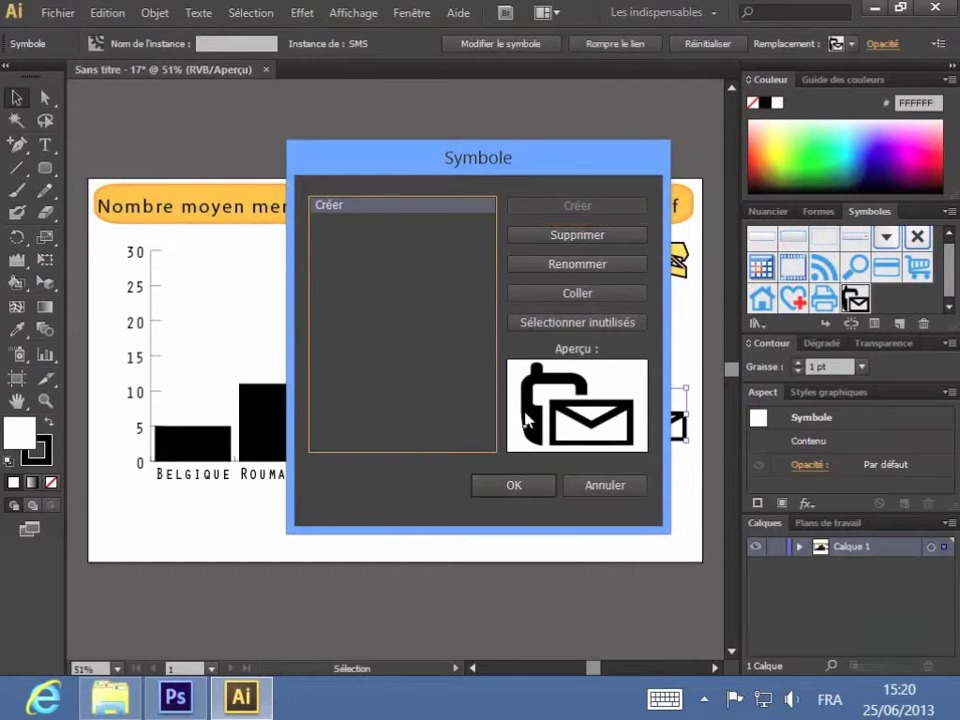
pyautogui.click(521, 492)
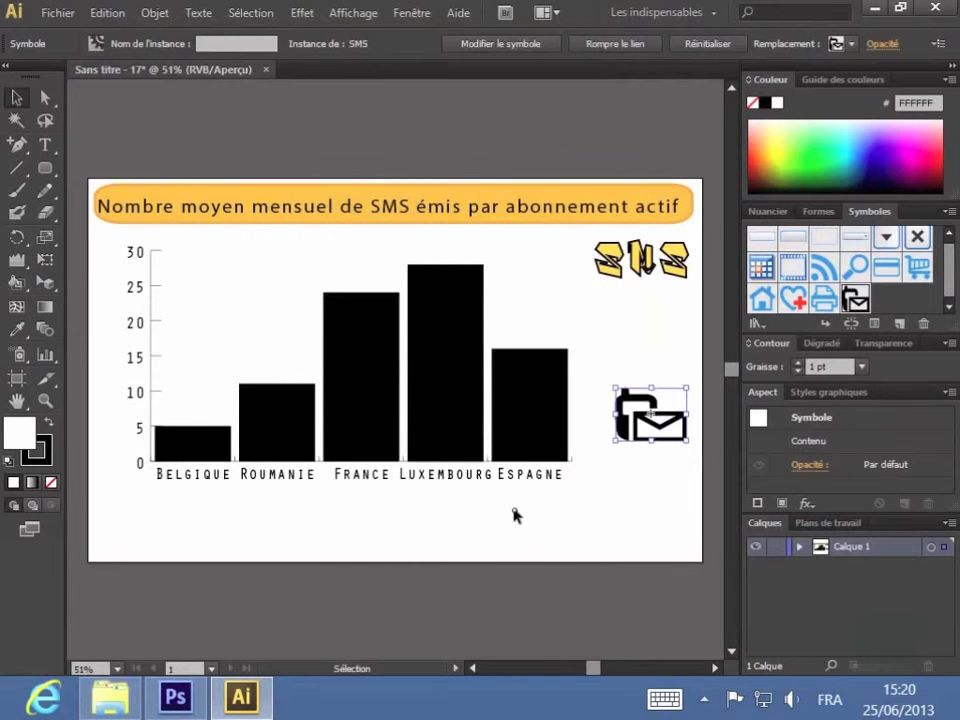
pyautogui.click(653, 457)
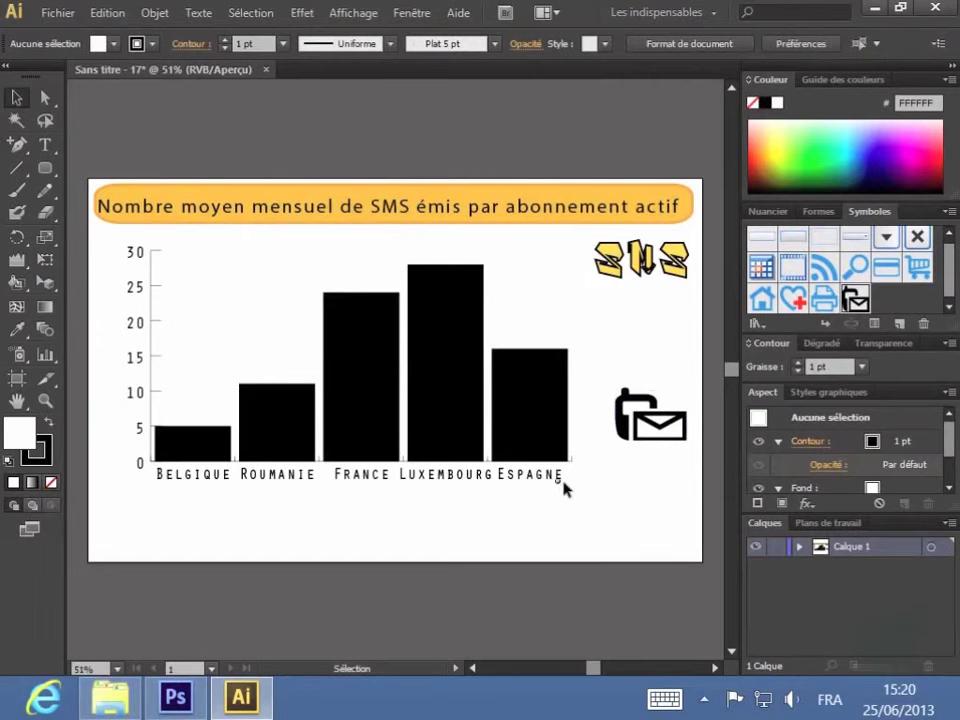
# Step: Try the phone-and-envelope design on the graph's bars with Proportion verticale, and undo it
pyautogui.click(354, 400)
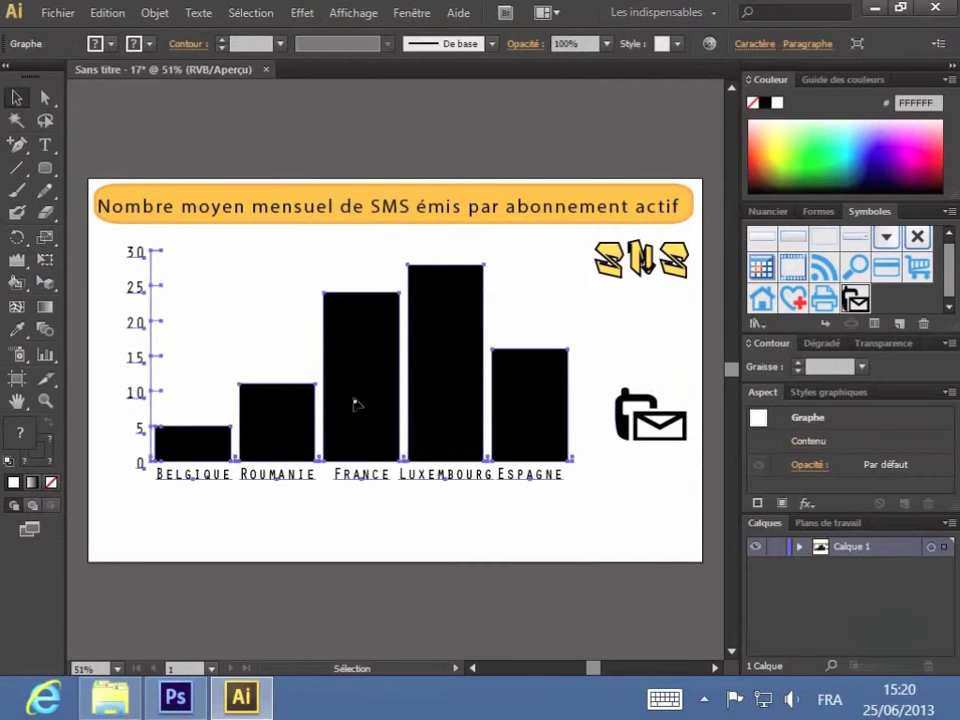
pyautogui.click(158, 14)
pyautogui.moveTo(216, 662)
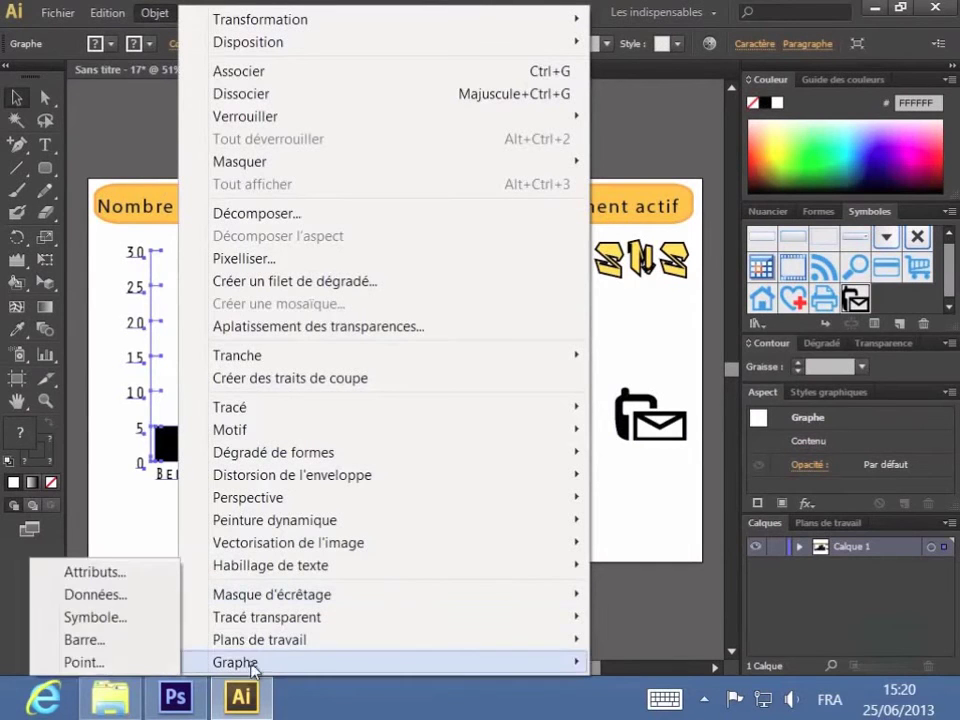
pyautogui.click(93, 646)
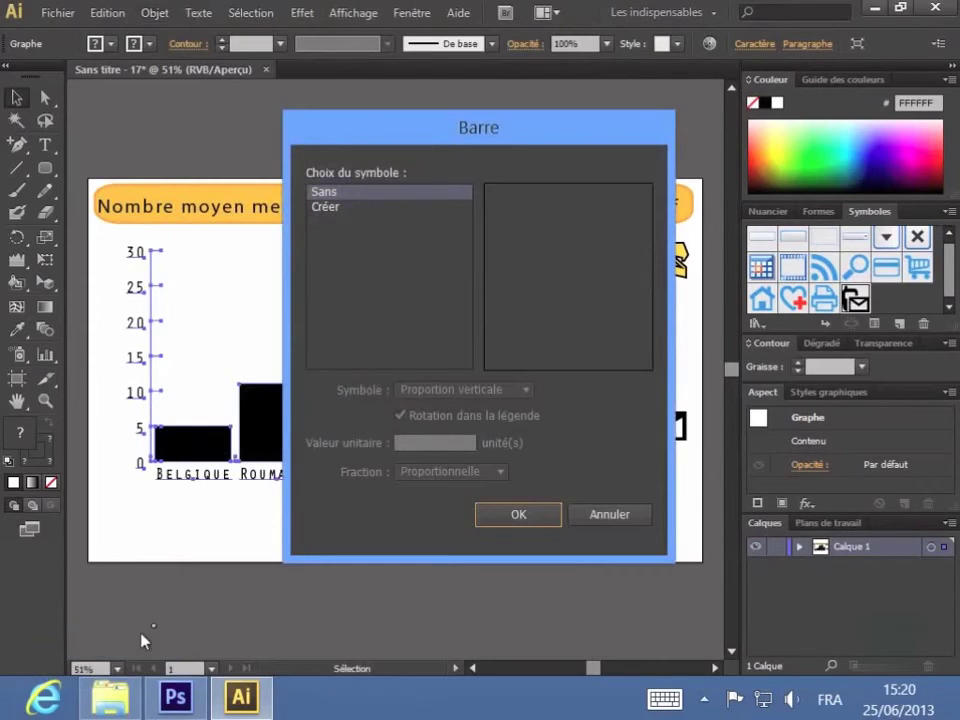
pyautogui.click(325, 207)
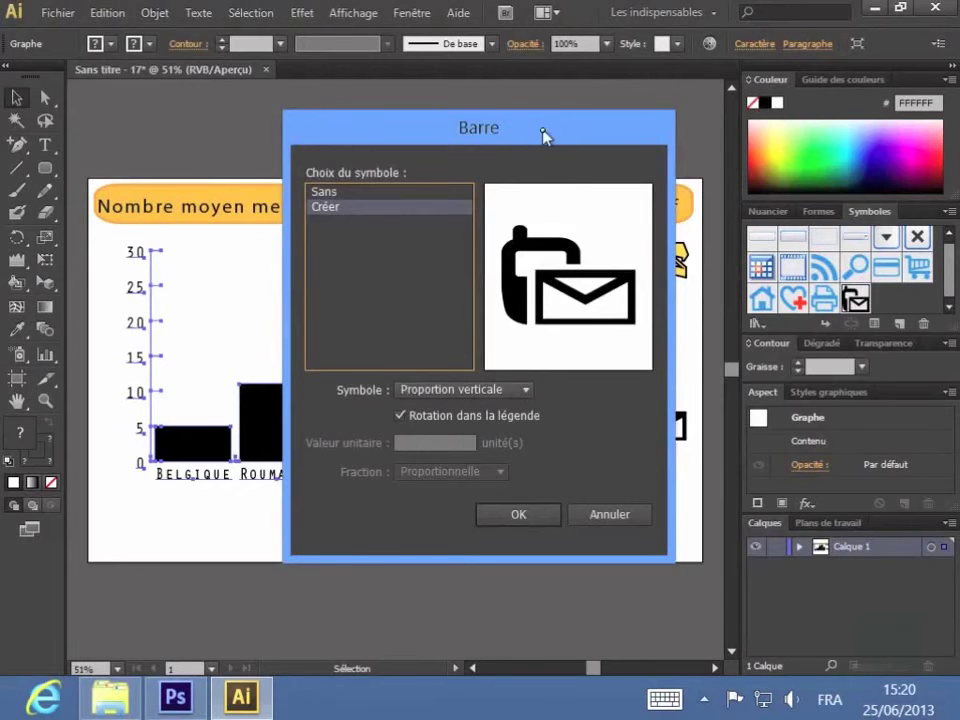
pyautogui.moveTo(544, 133); pyautogui.dragTo(820, 129)
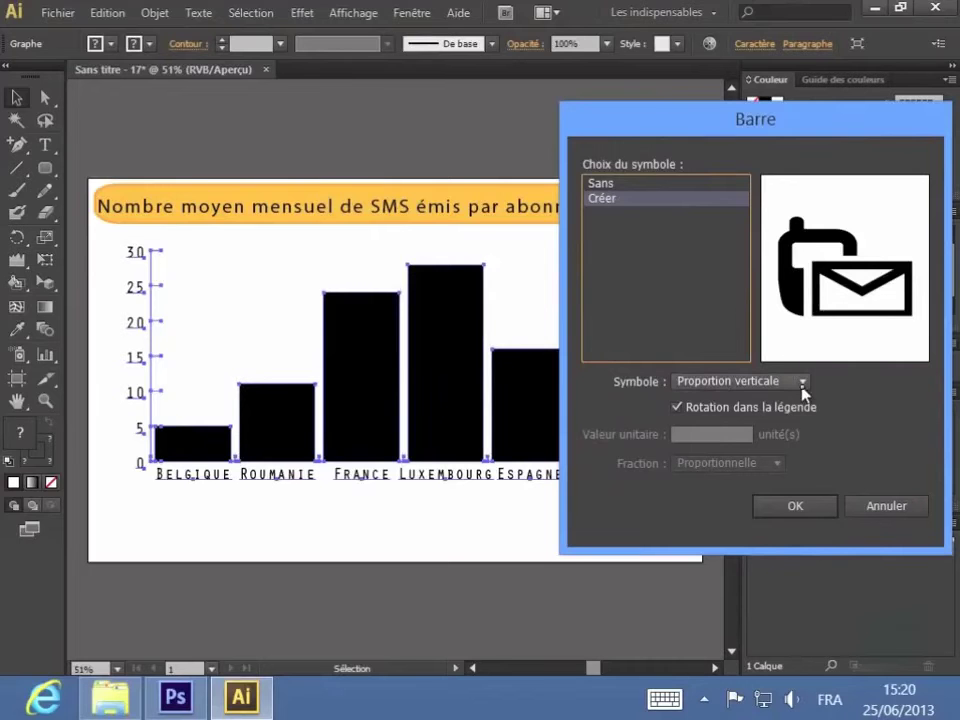
pyautogui.click(794, 506)
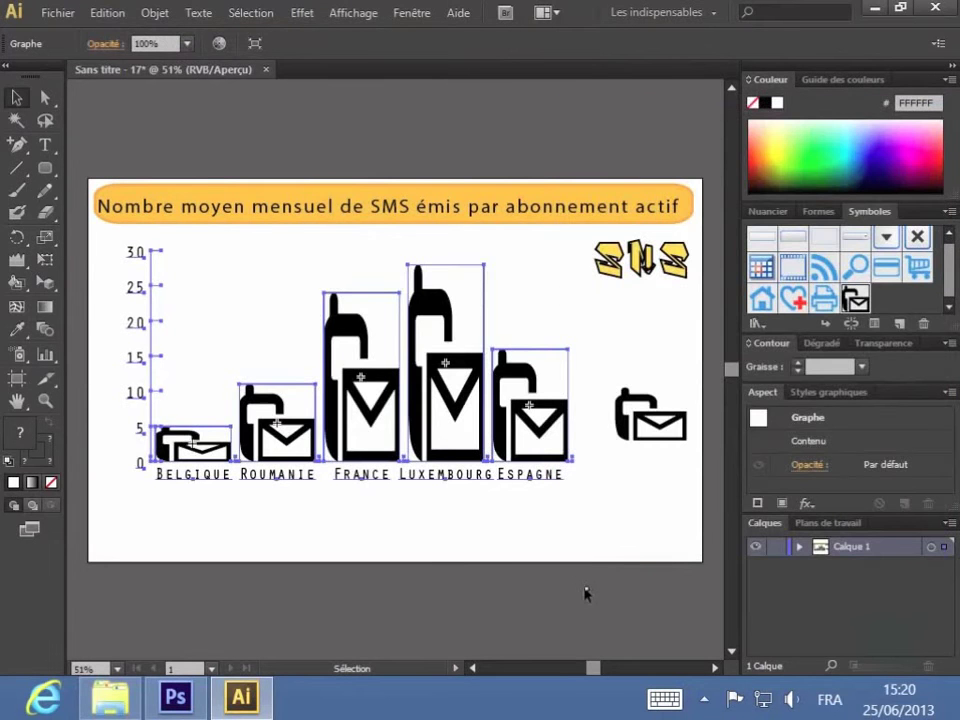
pyautogui.click(546, 561)
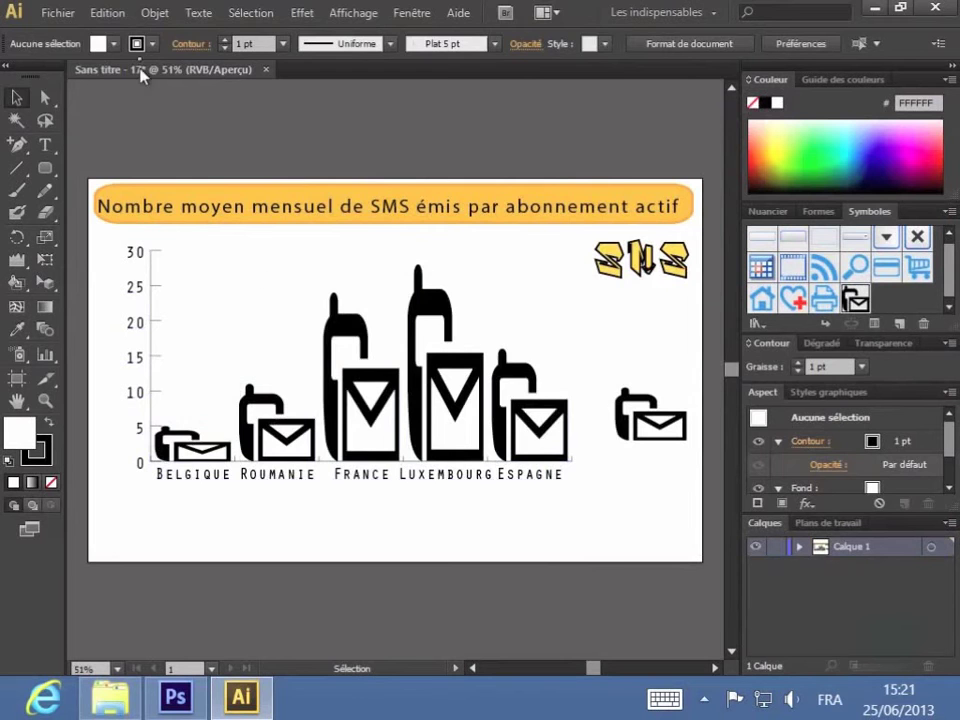
pyautogui.click(122, 16)
pyautogui.click(134, 34)
# Step: Try the phone-and-envelope design on the graph's bars with Proportion uniforme, and undo it
pyautogui.click(154, 12)
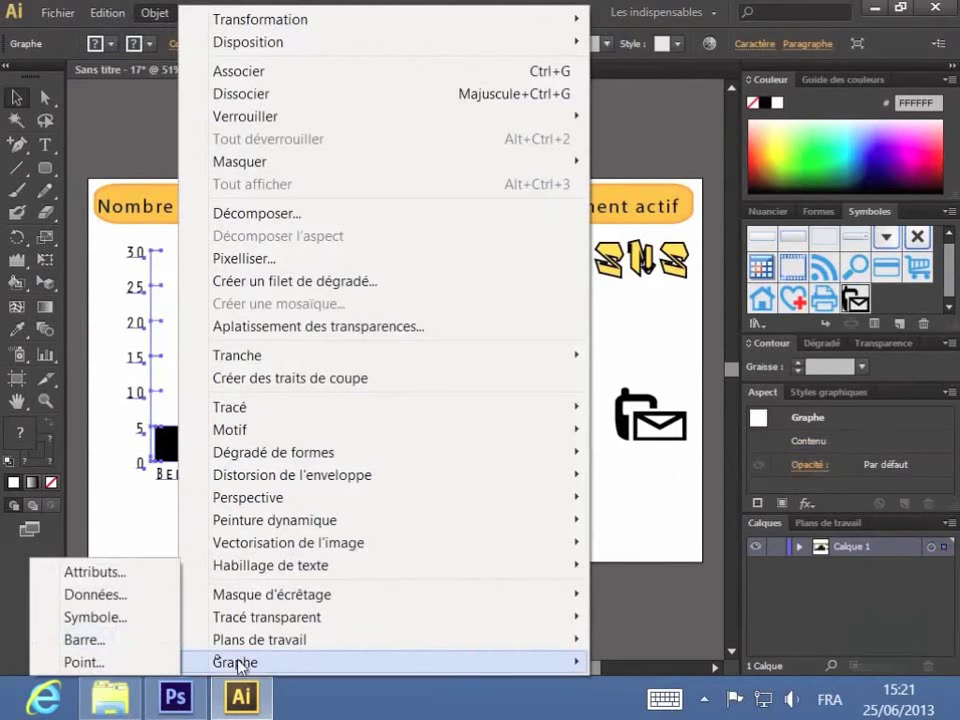
pyautogui.click(117, 638)
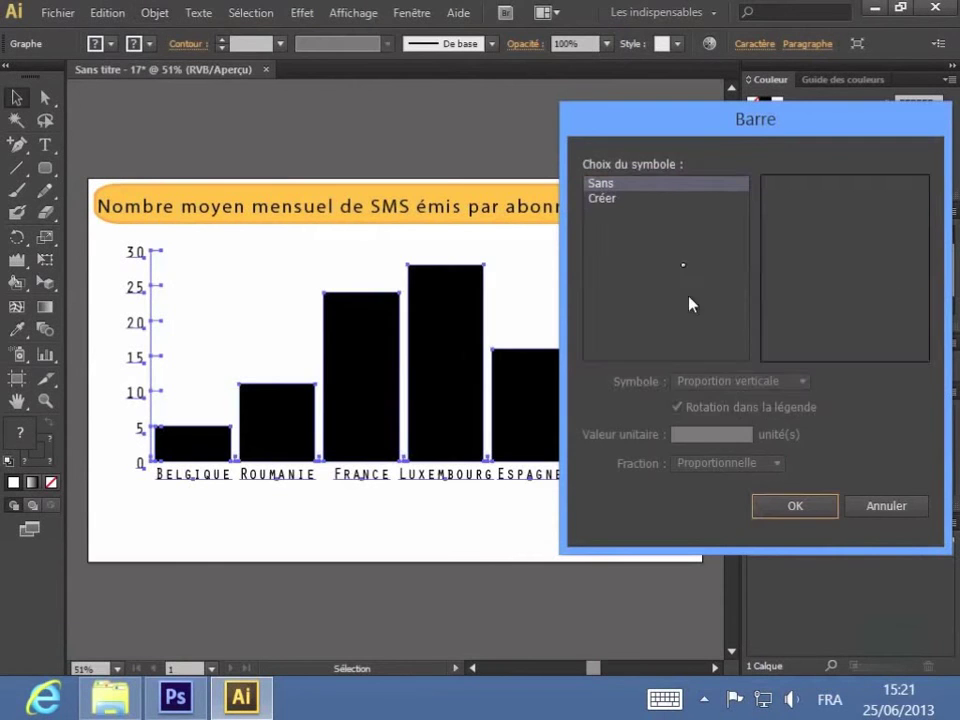
pyautogui.click(604, 200)
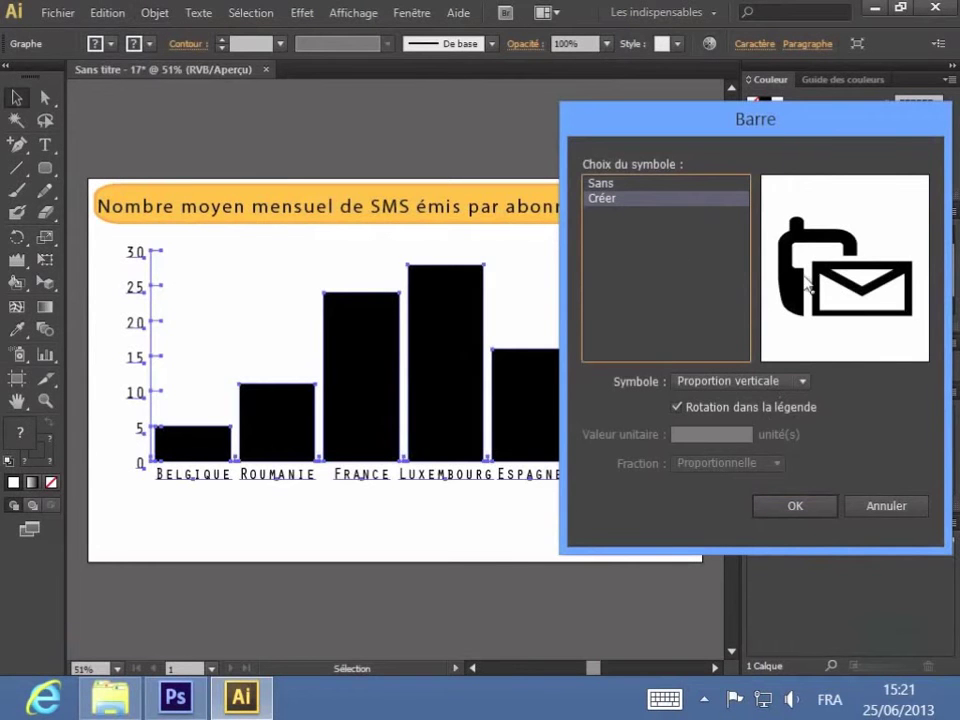
pyautogui.click(804, 383)
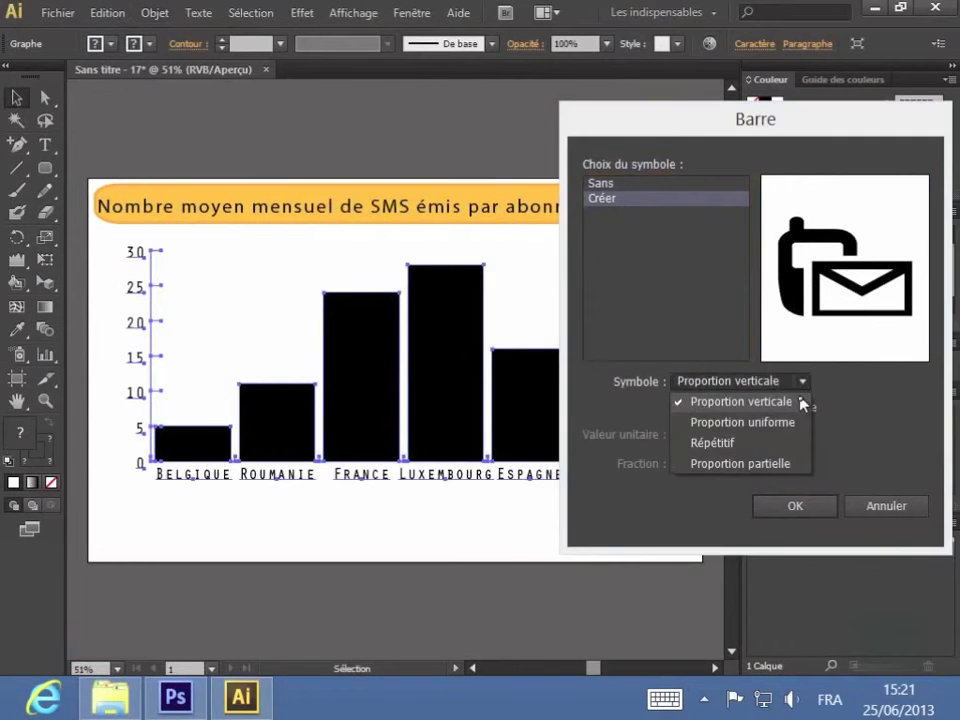
pyautogui.click(772, 429)
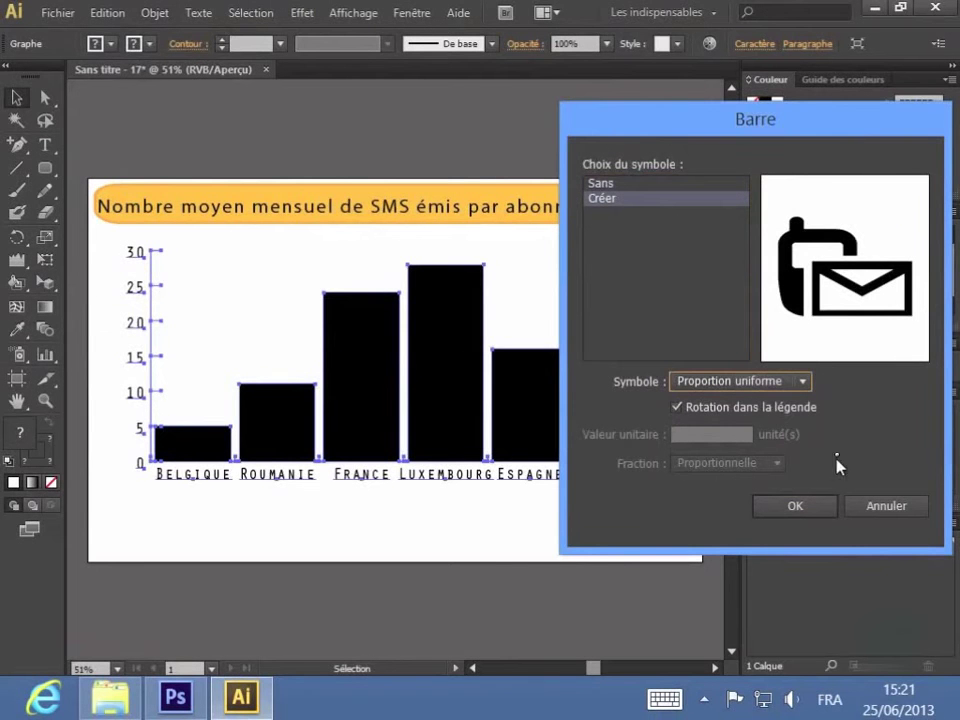
pyautogui.click(795, 506)
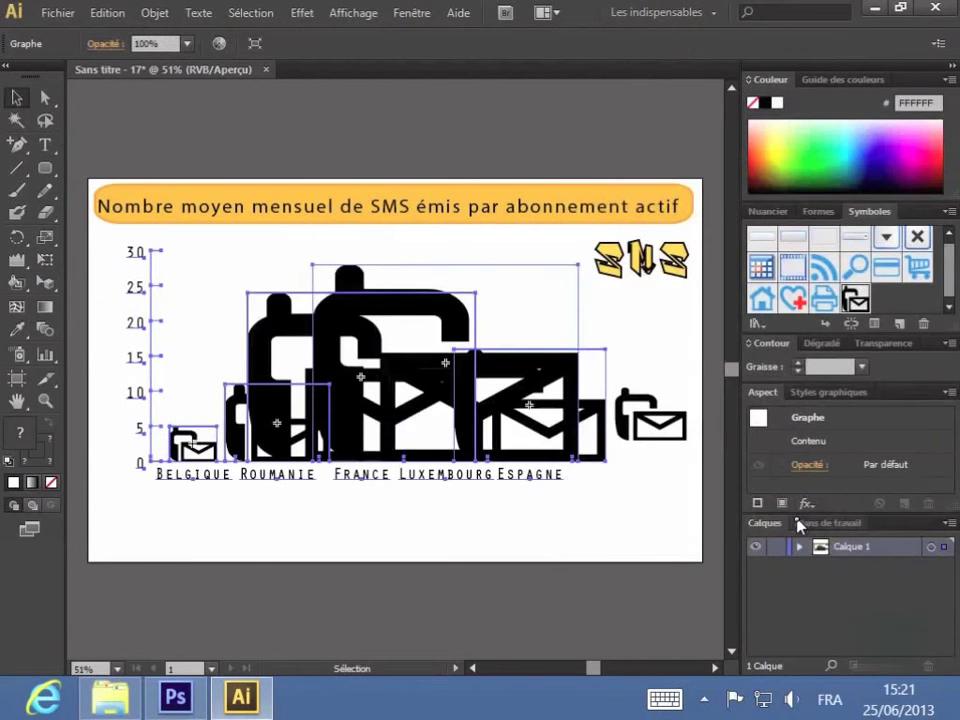
pyautogui.click(586, 521)
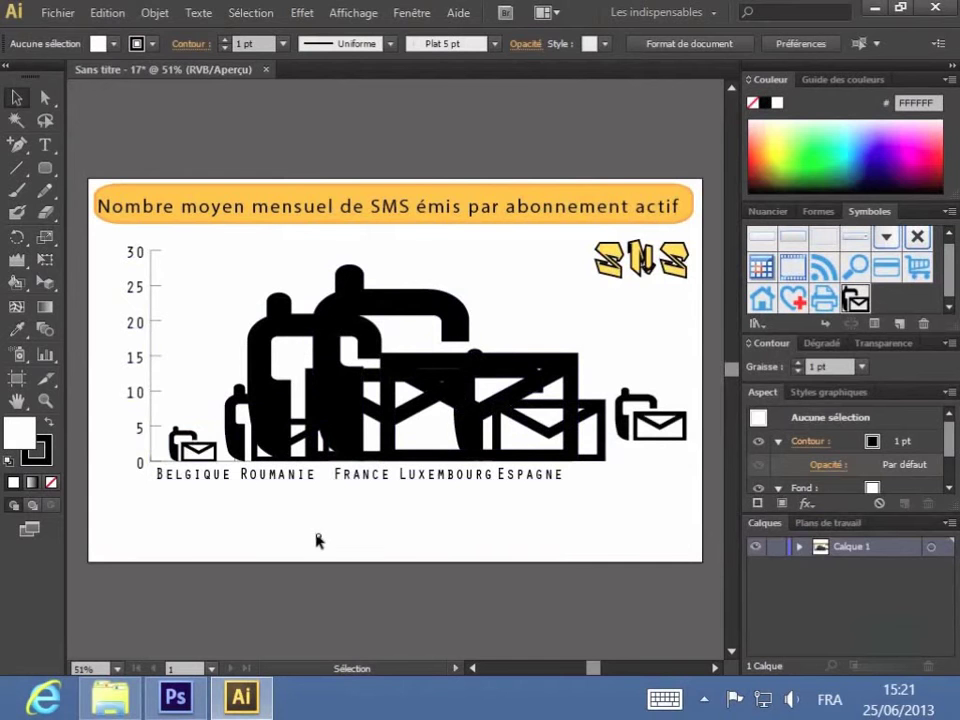
pyautogui.click(107, 13)
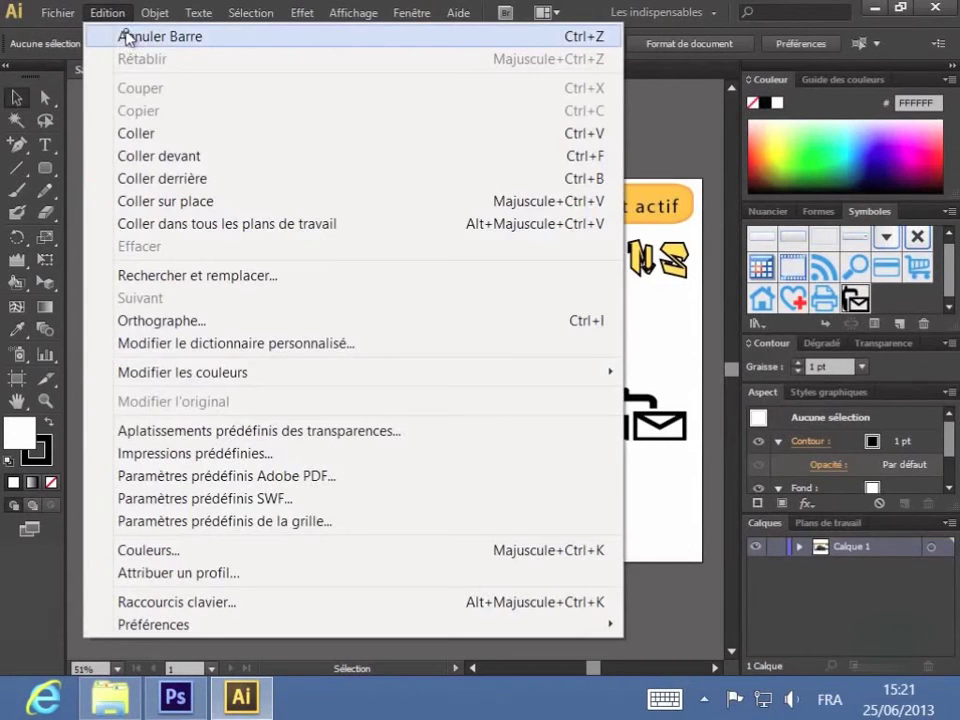
pyautogui.click(125, 37)
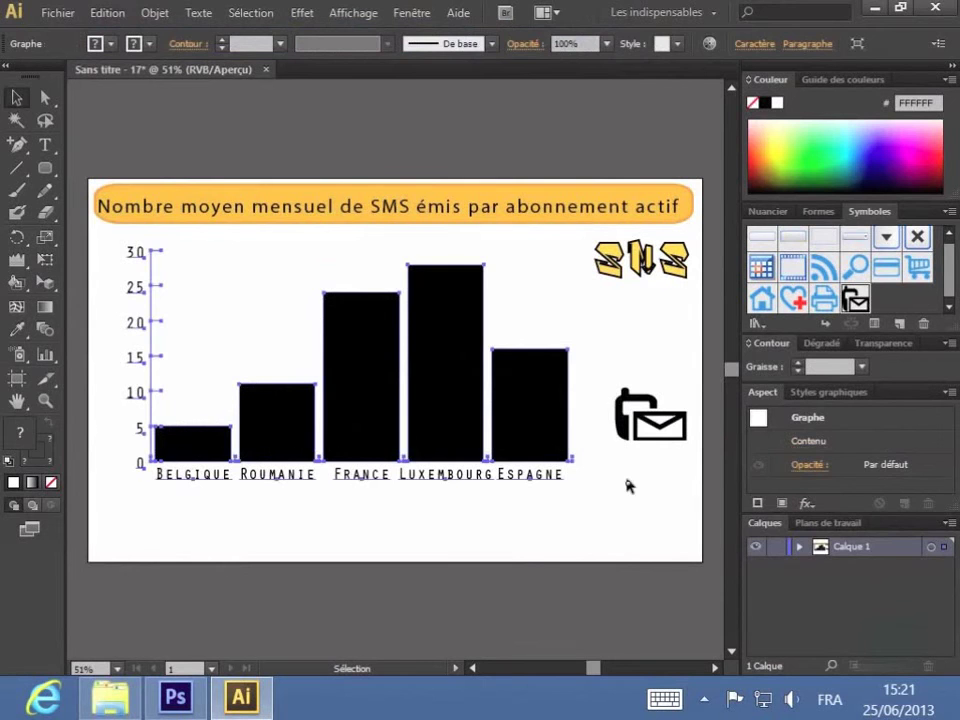
# Step: Delete the phone-and-envelope symbol instance beside the graph
pyautogui.click(630, 484)
pyautogui.click(647, 431)
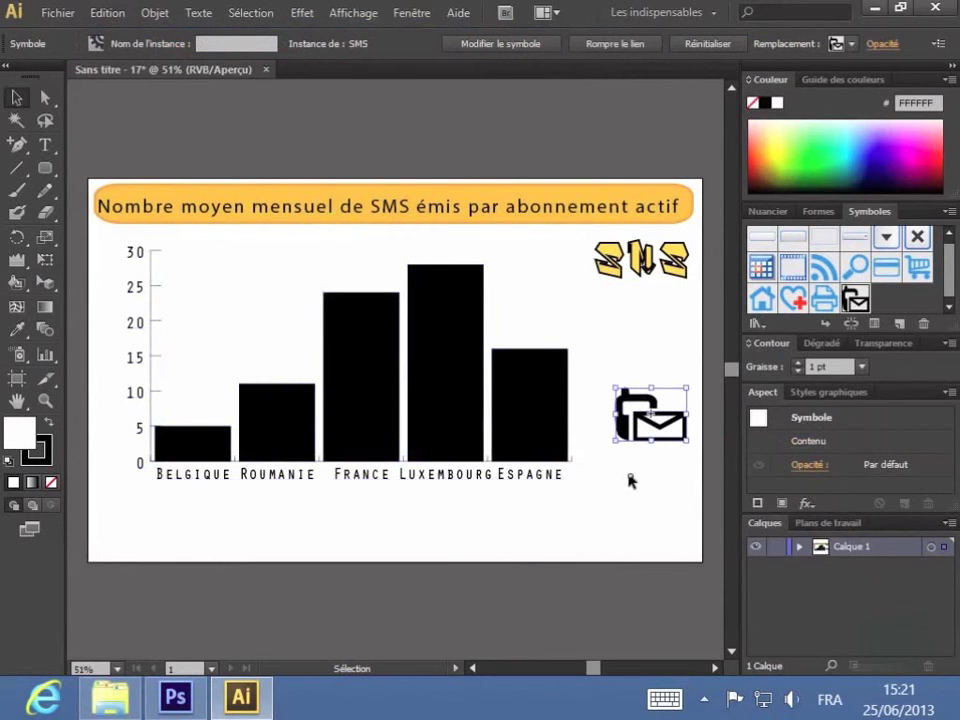
pyautogui.press('Delete')
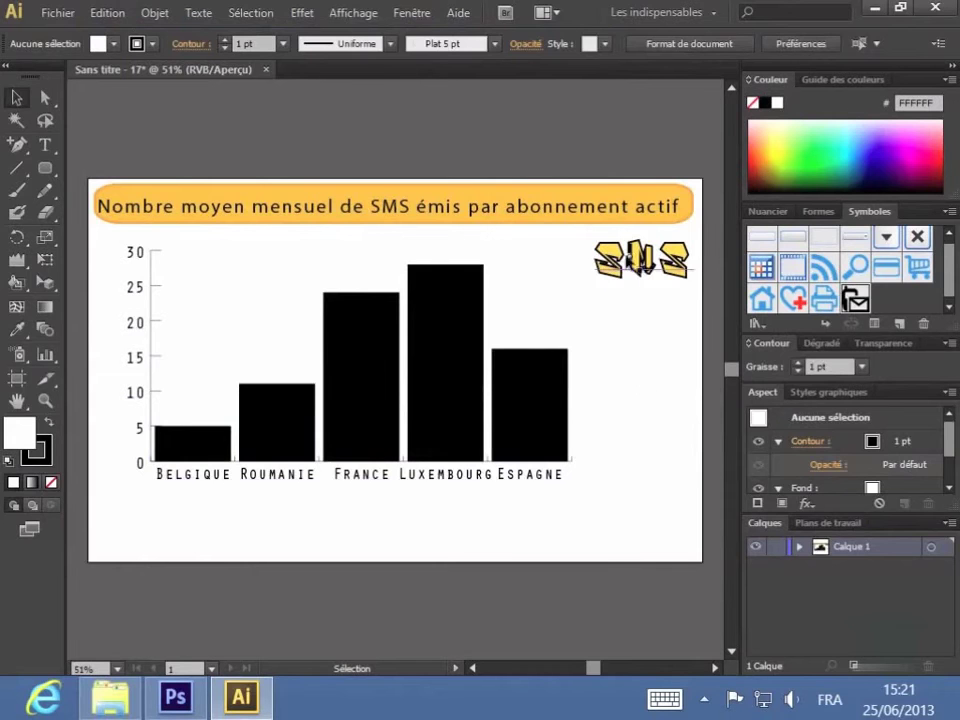
# Step: Save the yellow SMS text beside the graph as a symbol named sms, with type Graphique
pyautogui.click(643, 262)
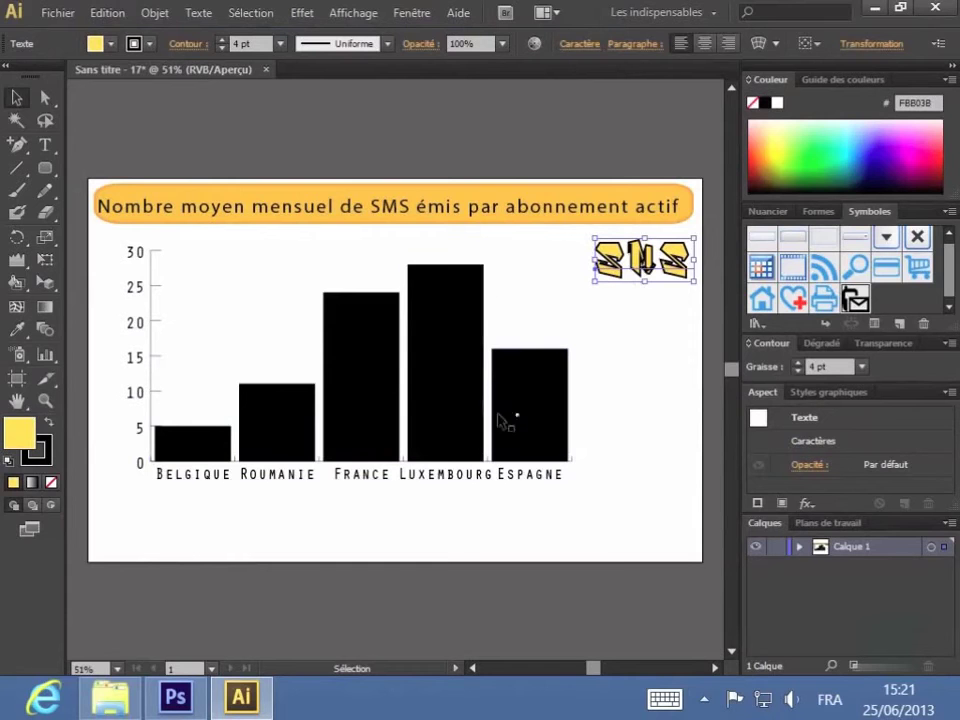
pyautogui.moveTo(643, 264); pyautogui.dragTo(883, 312)
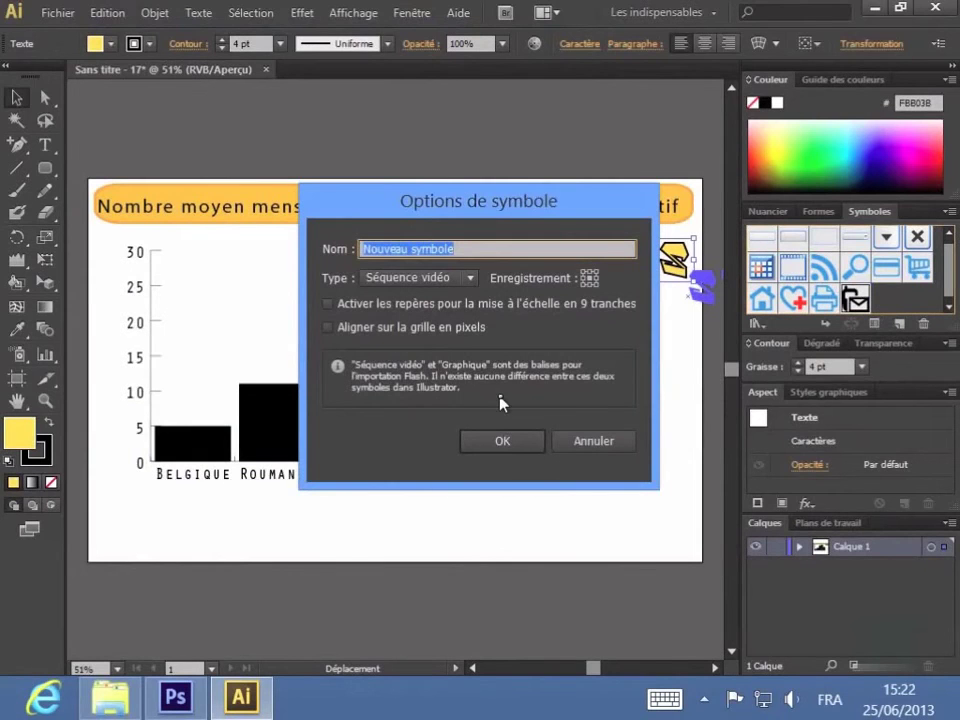
pyautogui.write('sms')
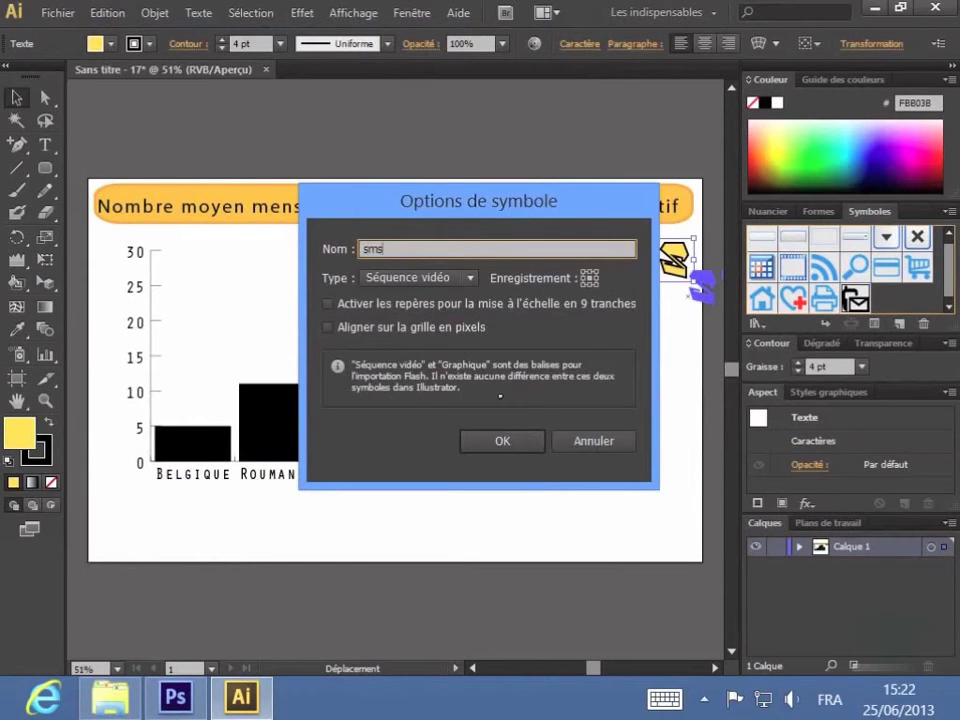
pyautogui.click(470, 278)
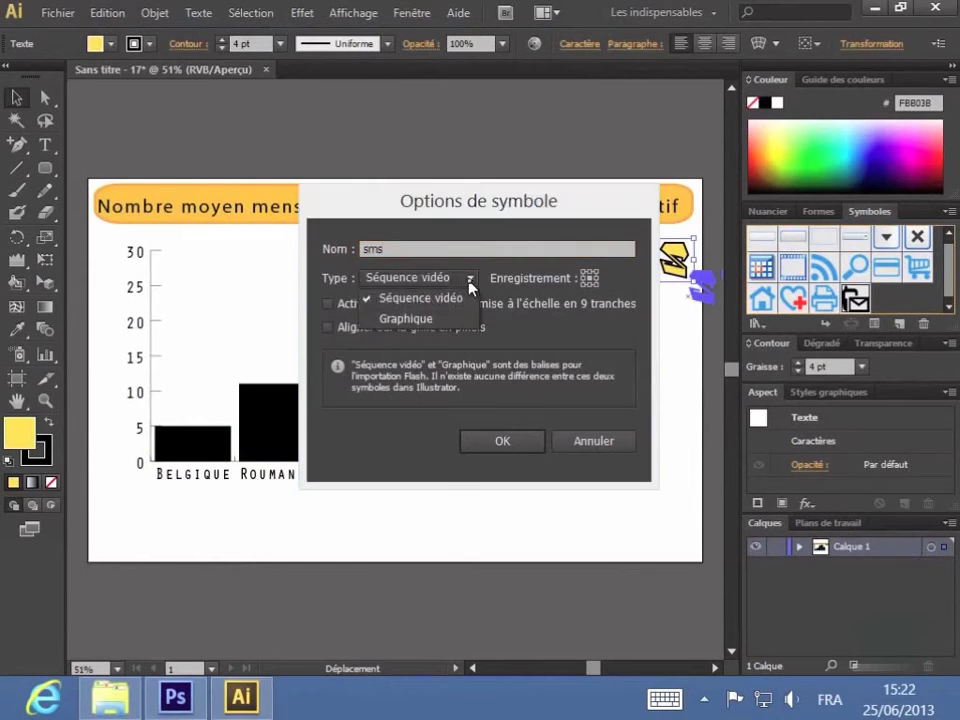
pyautogui.click(453, 322)
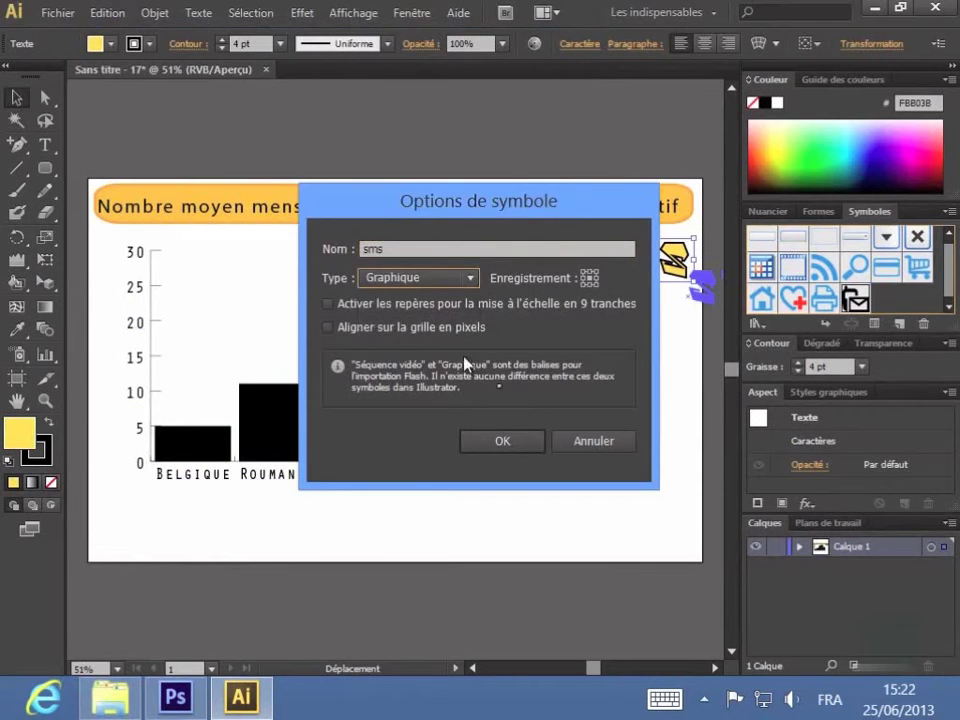
pyautogui.click(505, 442)
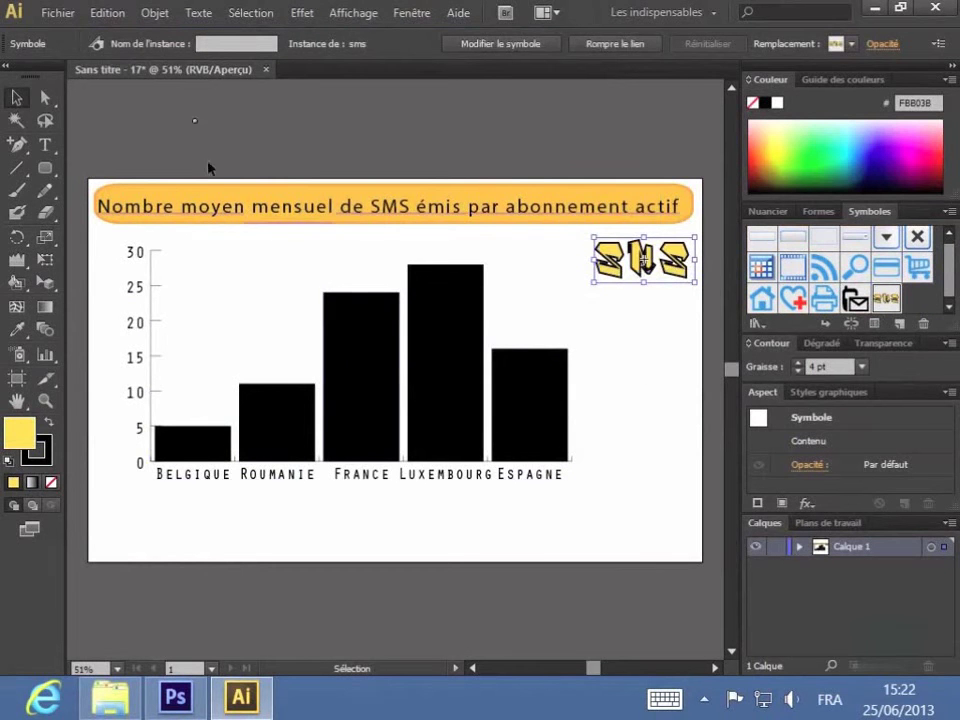
# Step: Create a graph design from the sms symbol instance
pyautogui.click(155, 13)
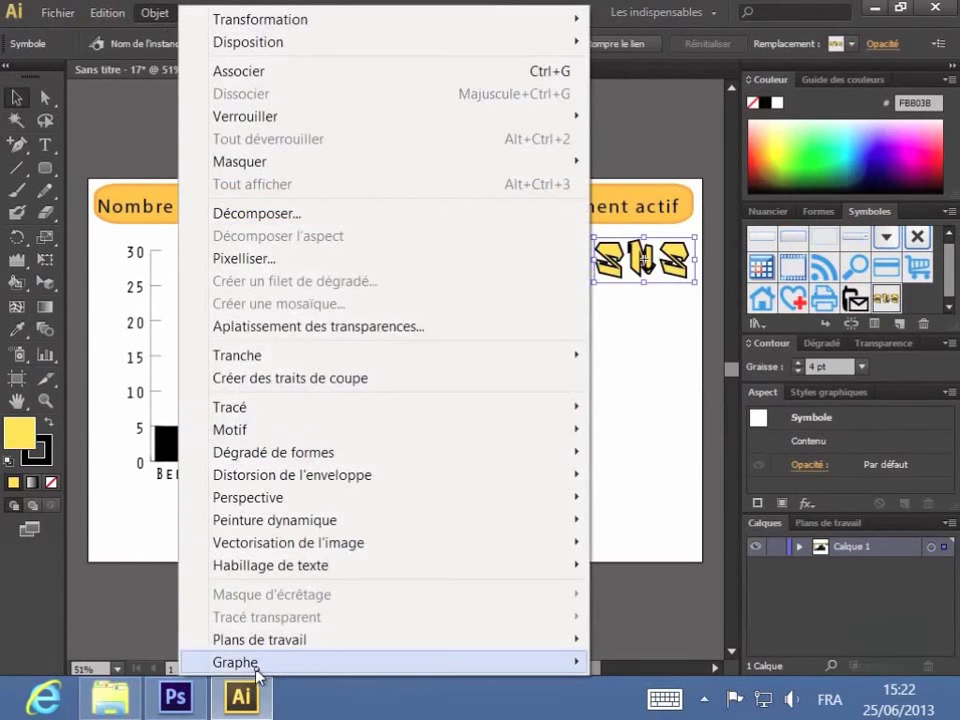
pyautogui.moveTo(257, 673)
pyautogui.click(124, 618)
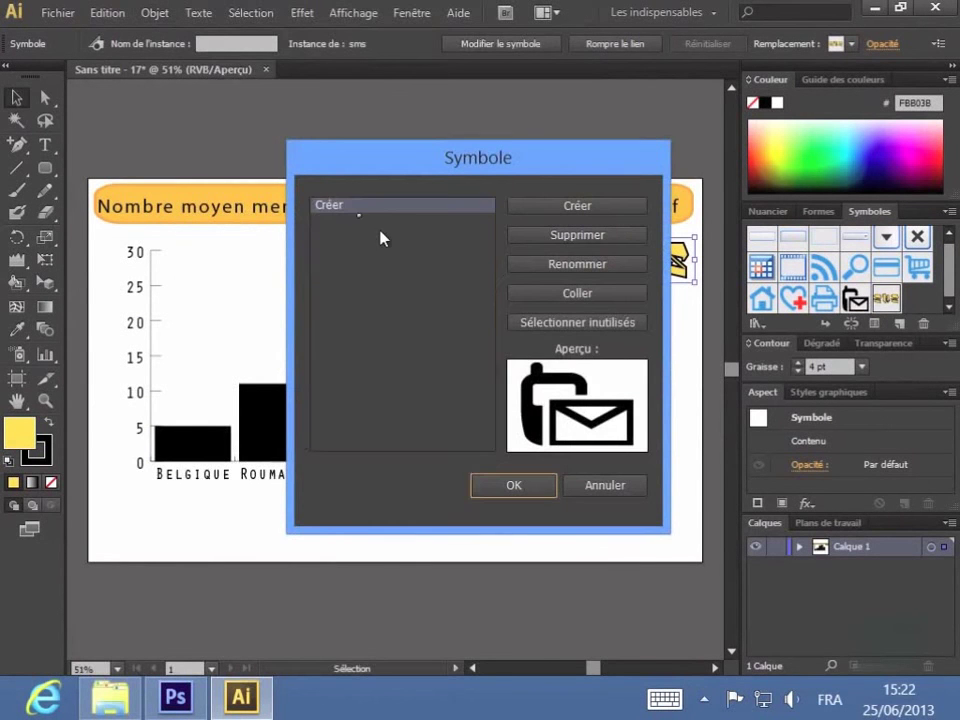
pyautogui.click(336, 212)
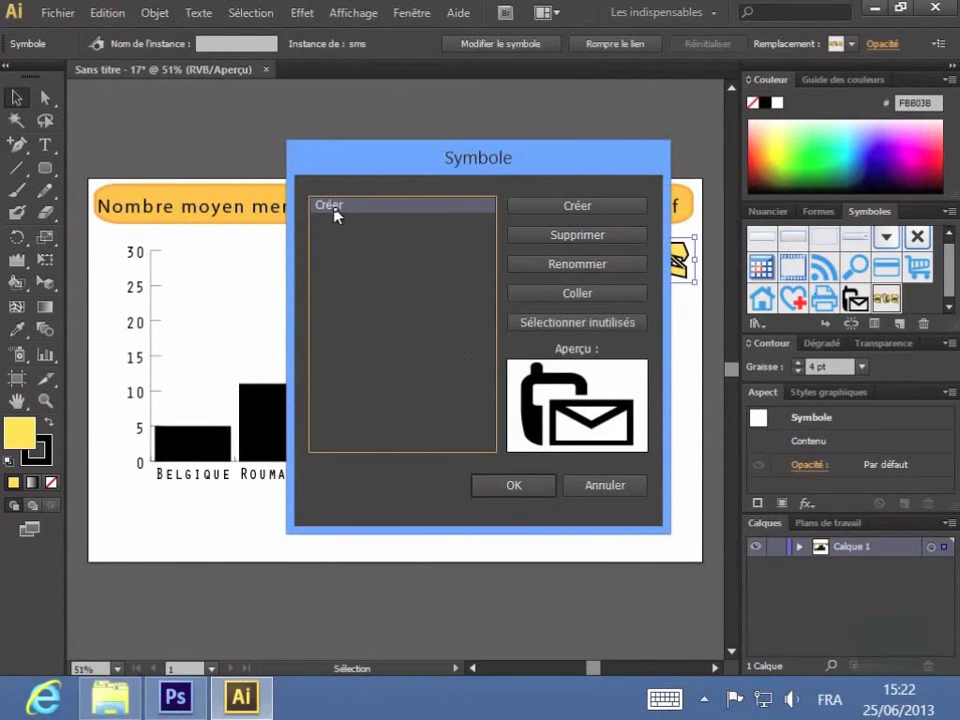
pyautogui.click(585, 207)
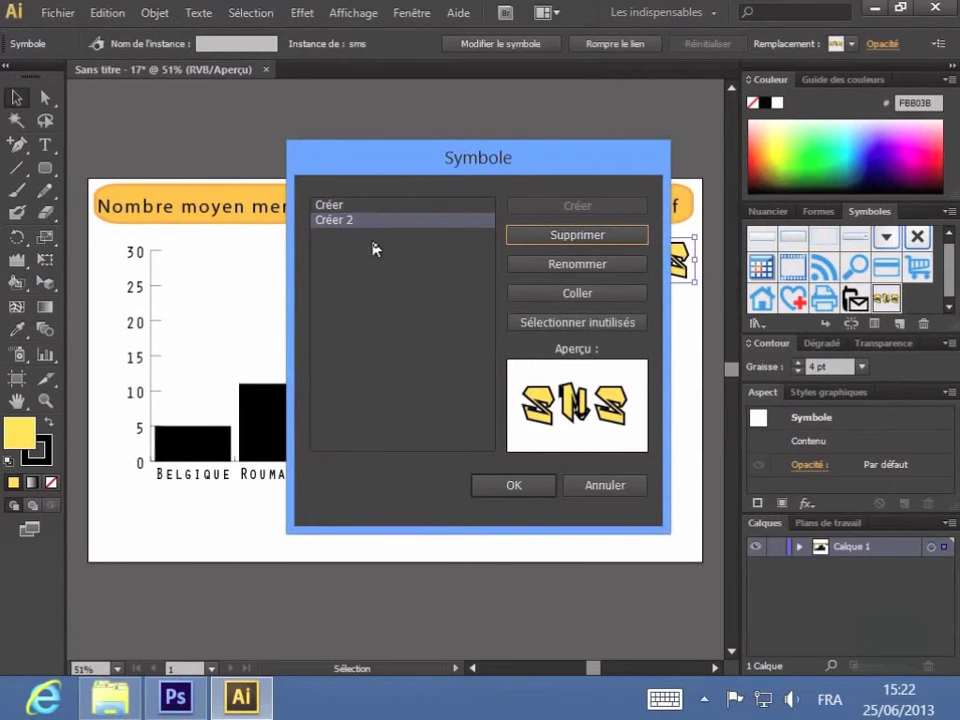
pyautogui.click(529, 489)
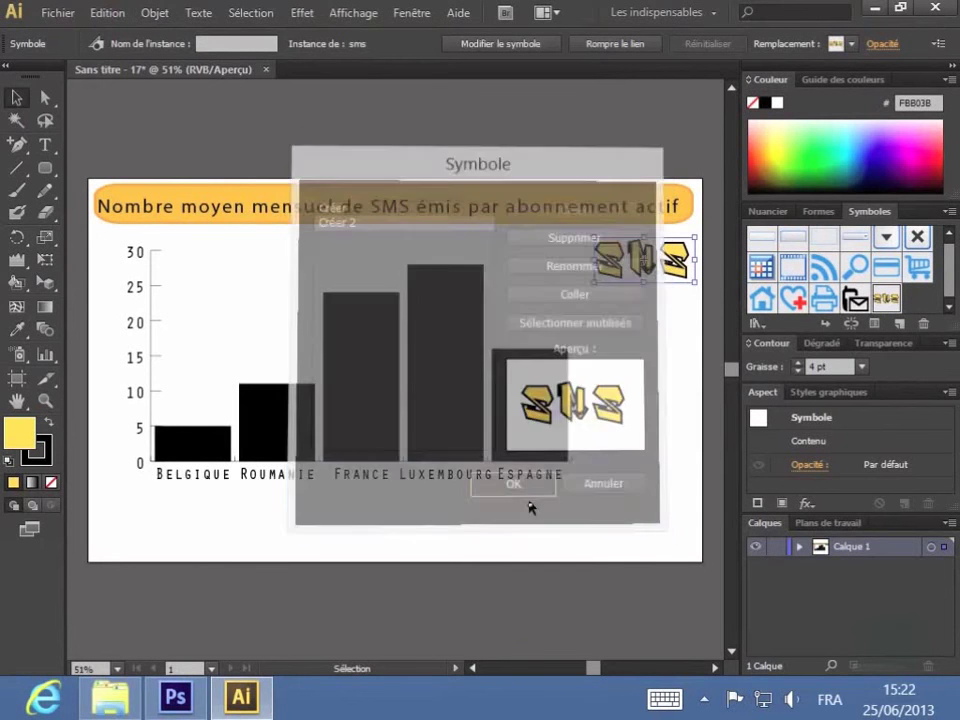
# Step: Try the SMS design on the graph's bars as Répétitif, with 5 units per symbol and Proportionnelle fractions
pyautogui.click(356, 388)
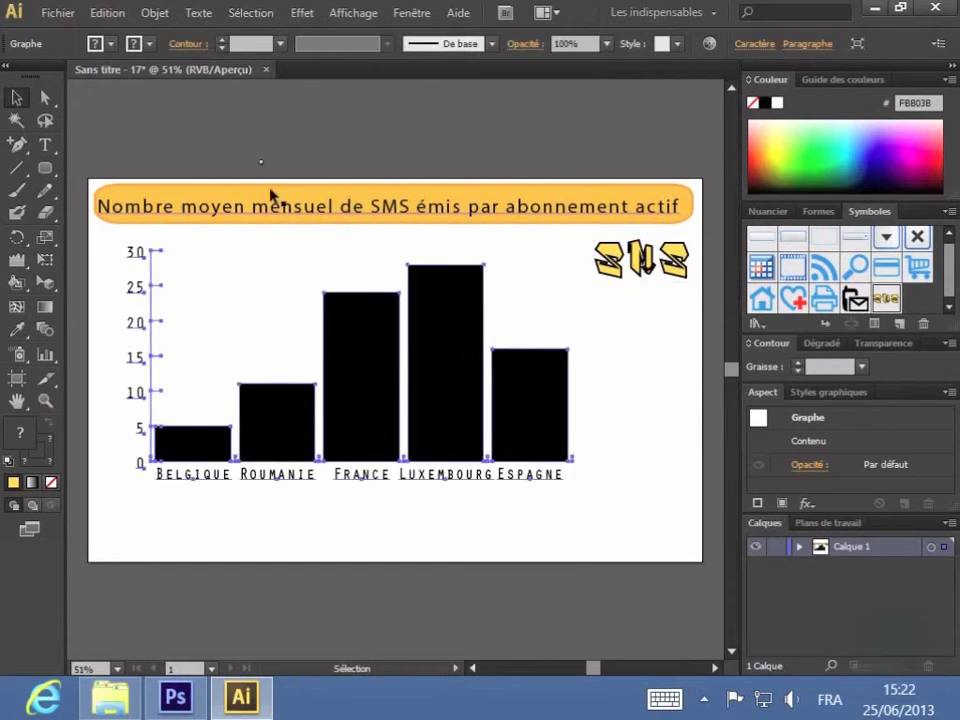
pyautogui.click(155, 13)
pyautogui.moveTo(231, 664)
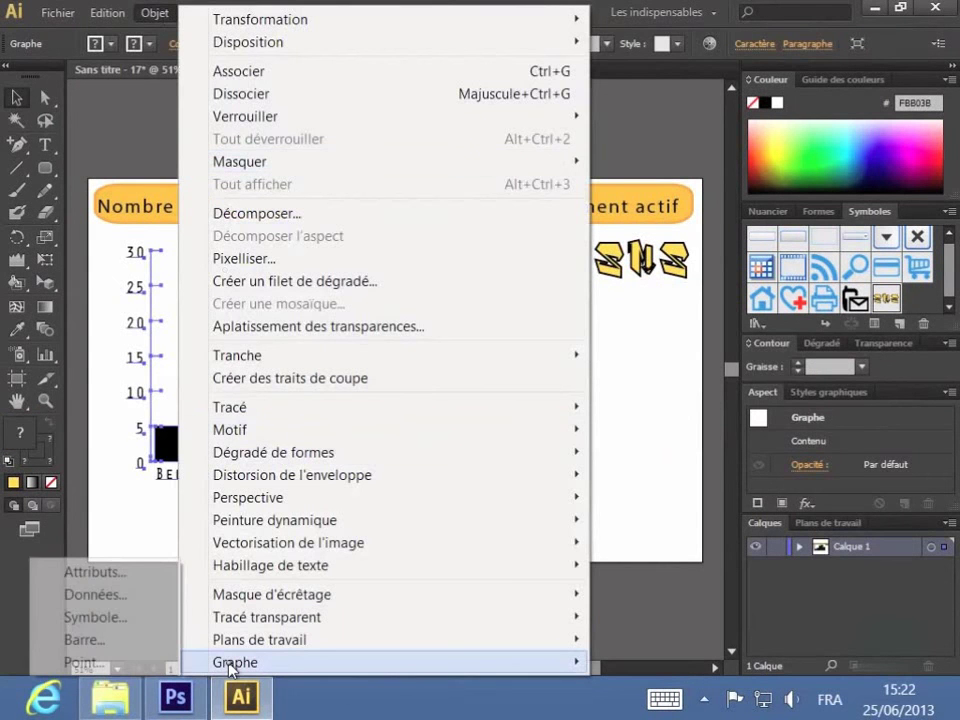
pyautogui.click(116, 641)
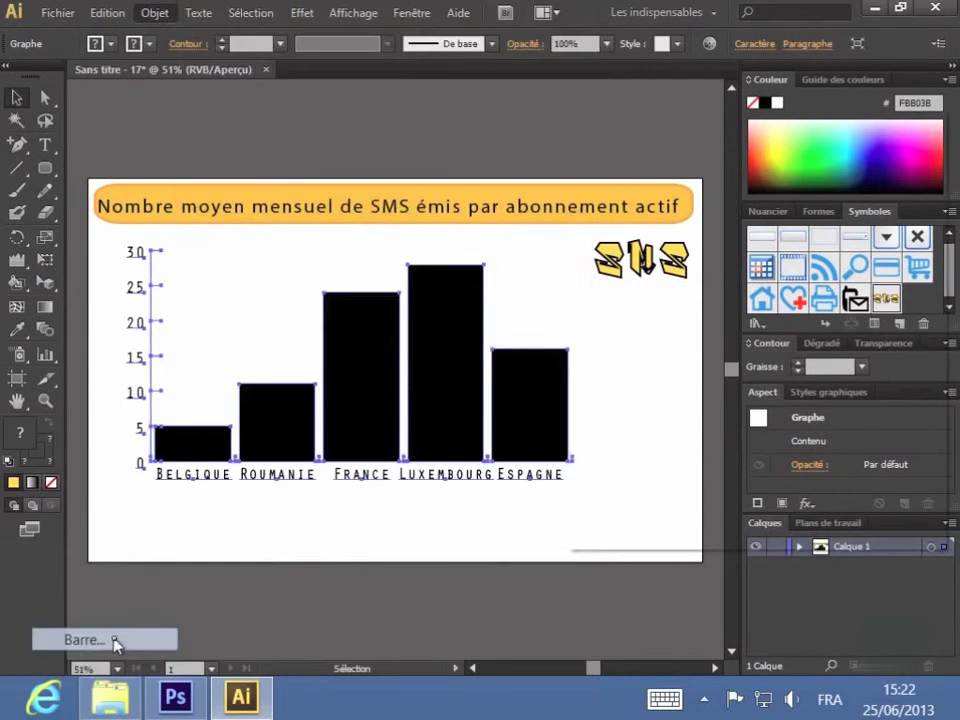
pyautogui.click(612, 212)
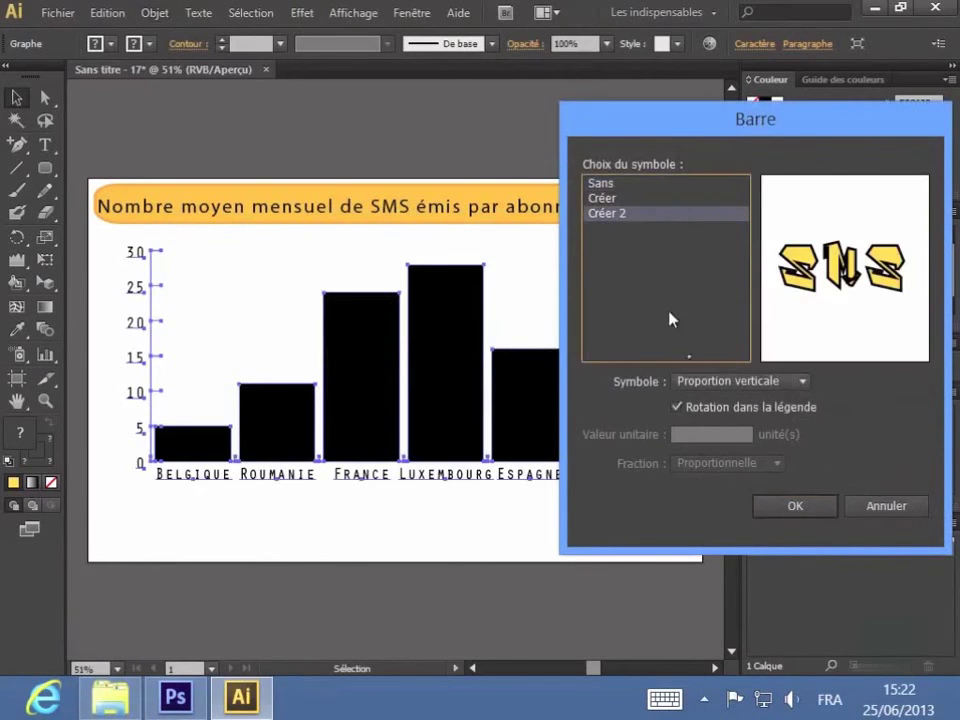
pyautogui.click(795, 381)
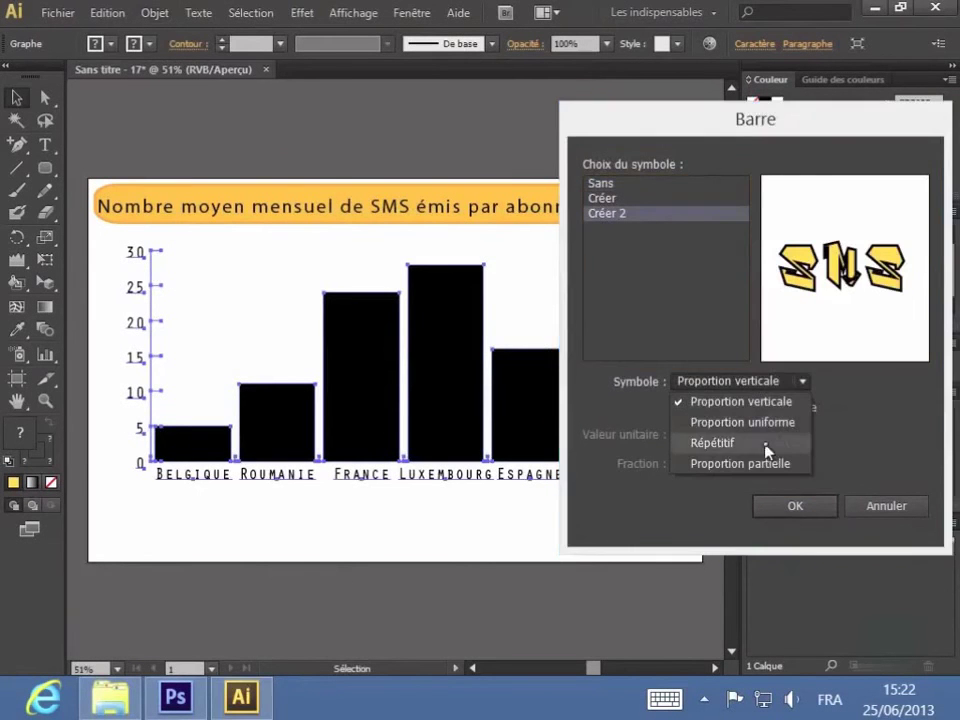
pyautogui.click(753, 443)
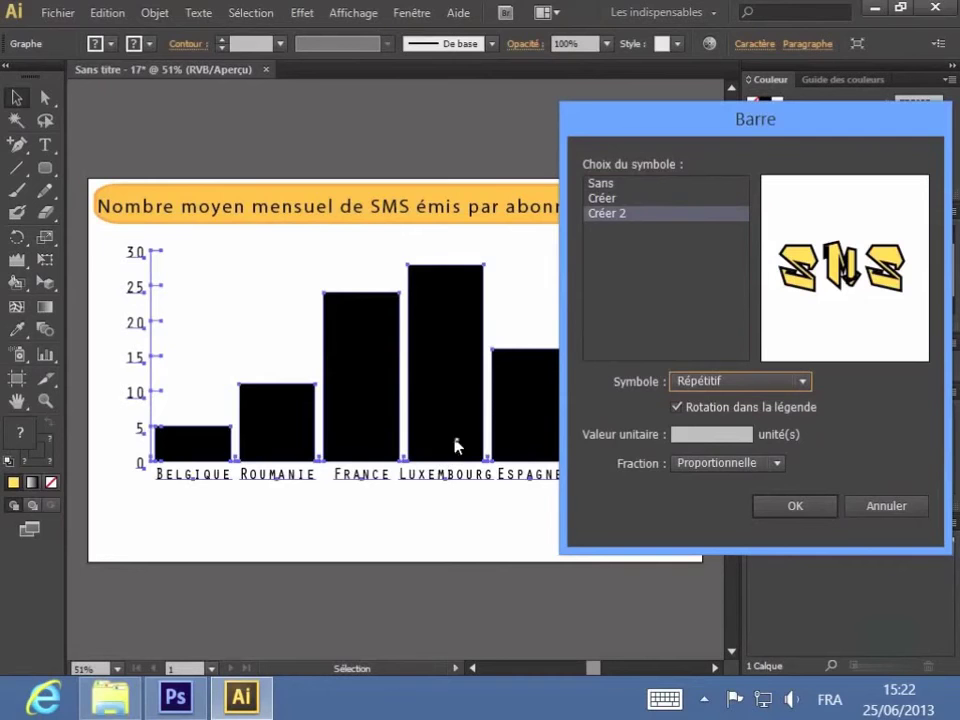
pyautogui.click(702, 433)
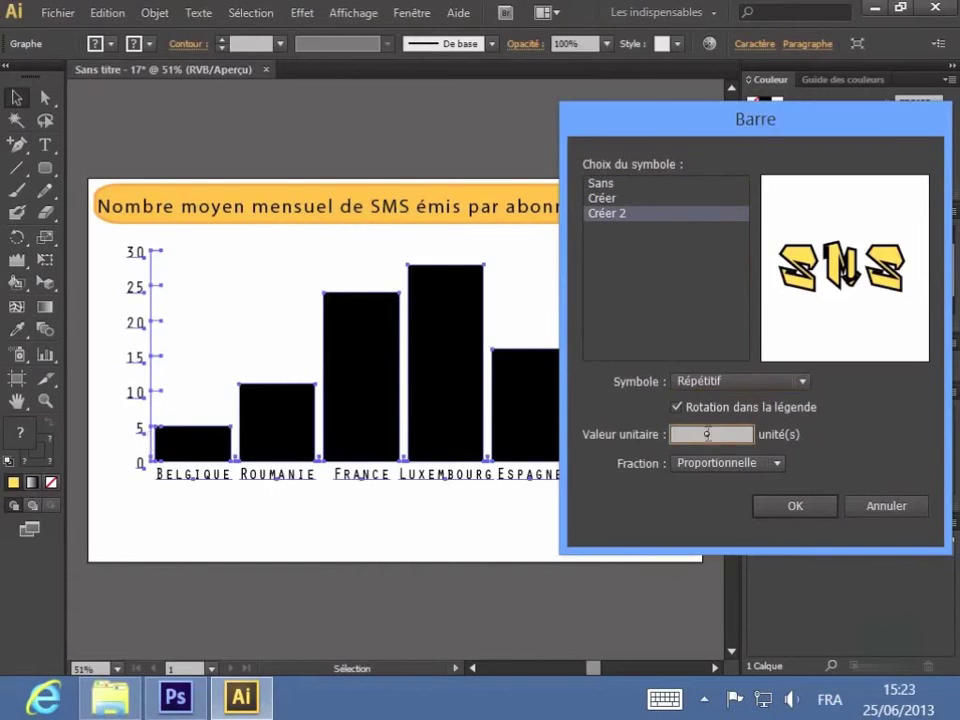
pyautogui.write('5')
pyautogui.click(779, 465)
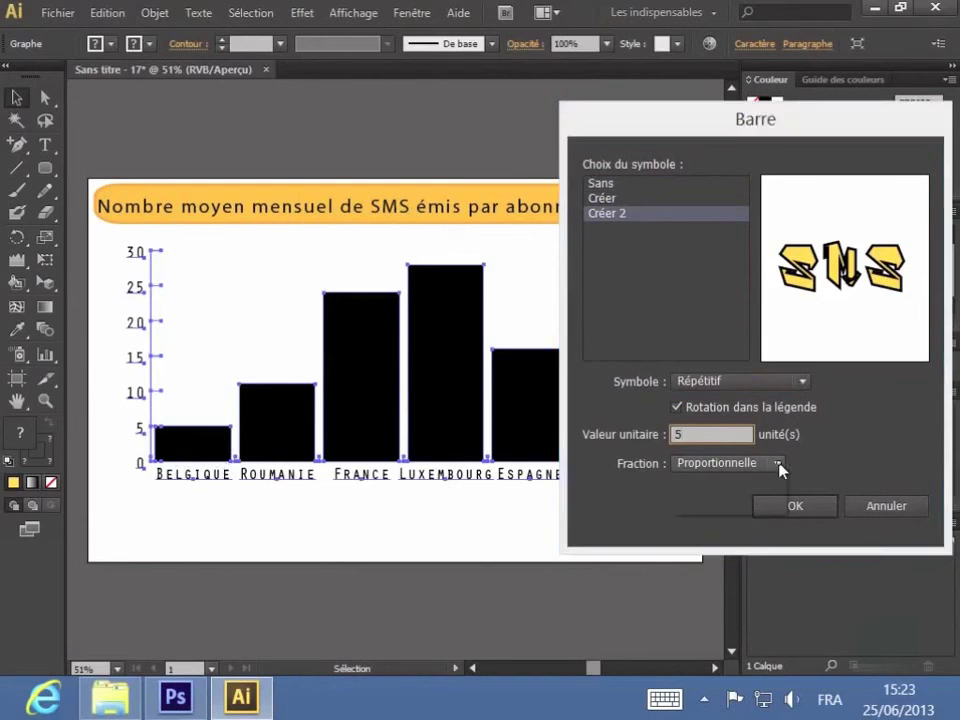
pyautogui.click(779, 465)
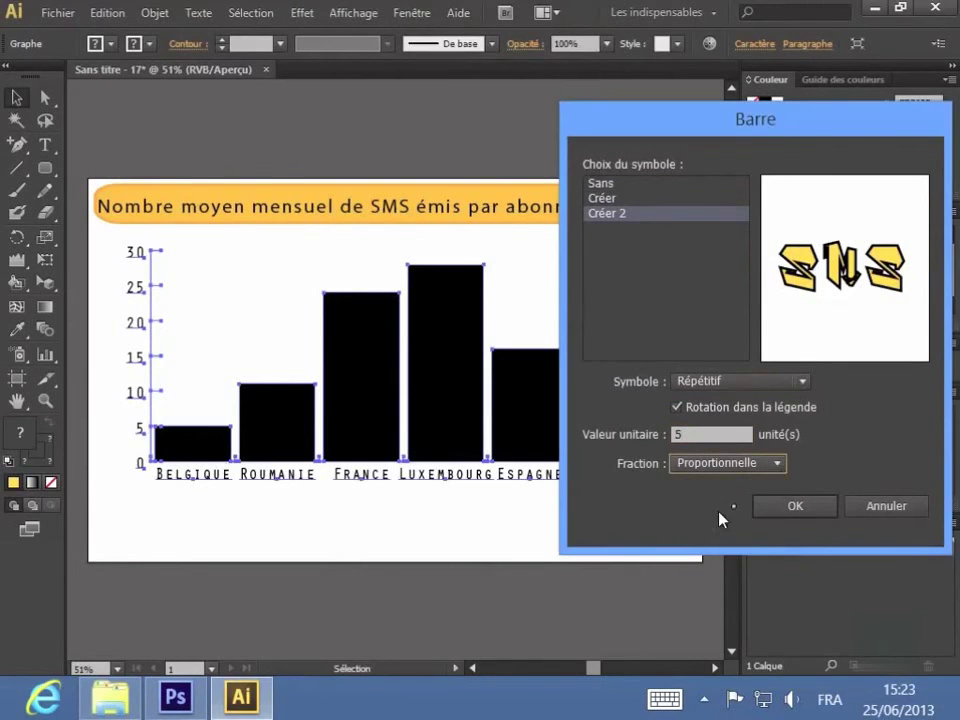
pyautogui.click(803, 510)
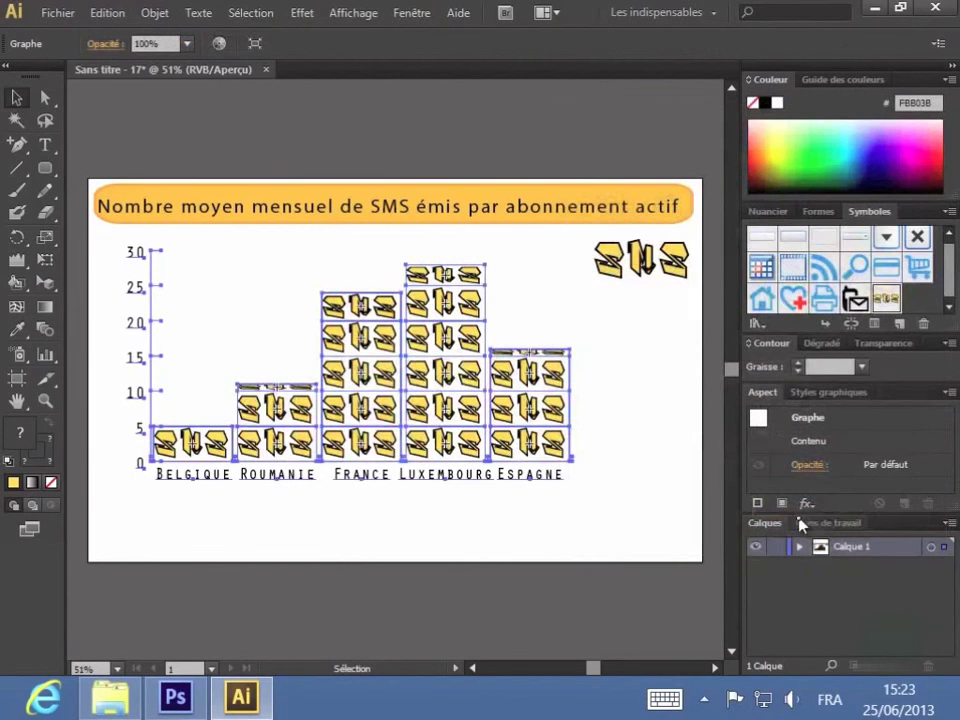
# Step: Deselect the graph and undo the repeated SMS bar design
pyautogui.click(525, 532)
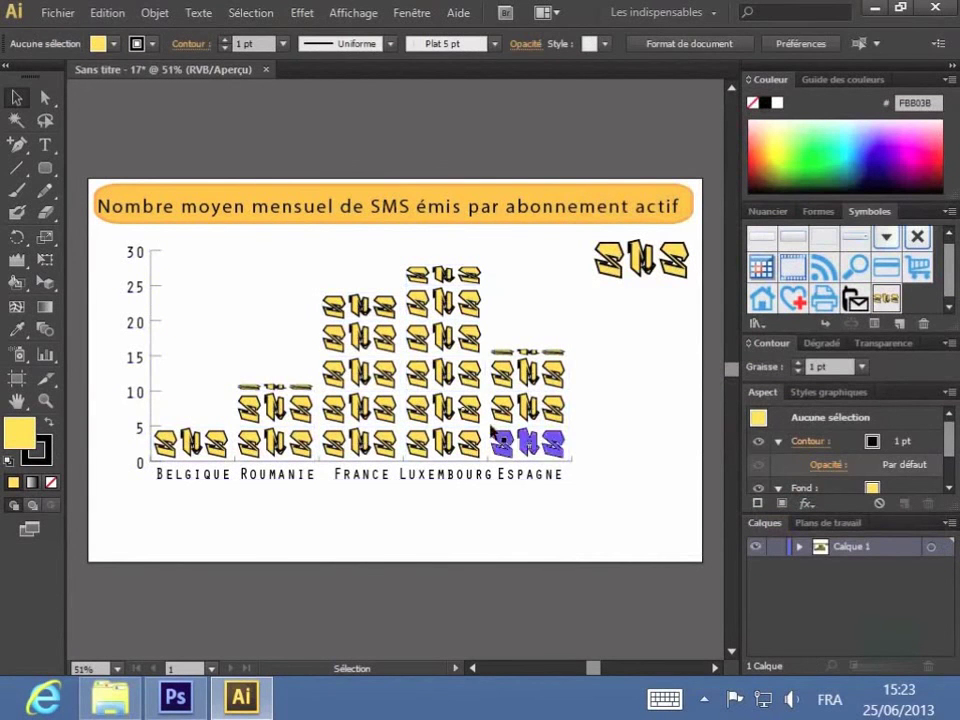
pyautogui.click(108, 14)
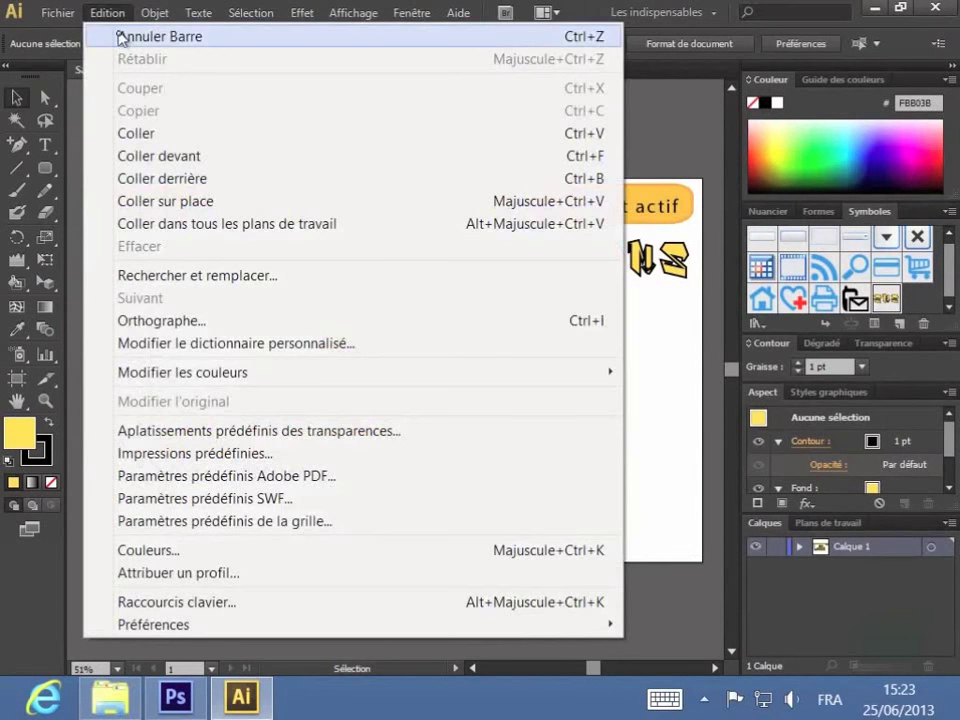
pyautogui.click(118, 37)
# Step: Delete the sms symbol instance beside the graph
pyautogui.click(684, 289)
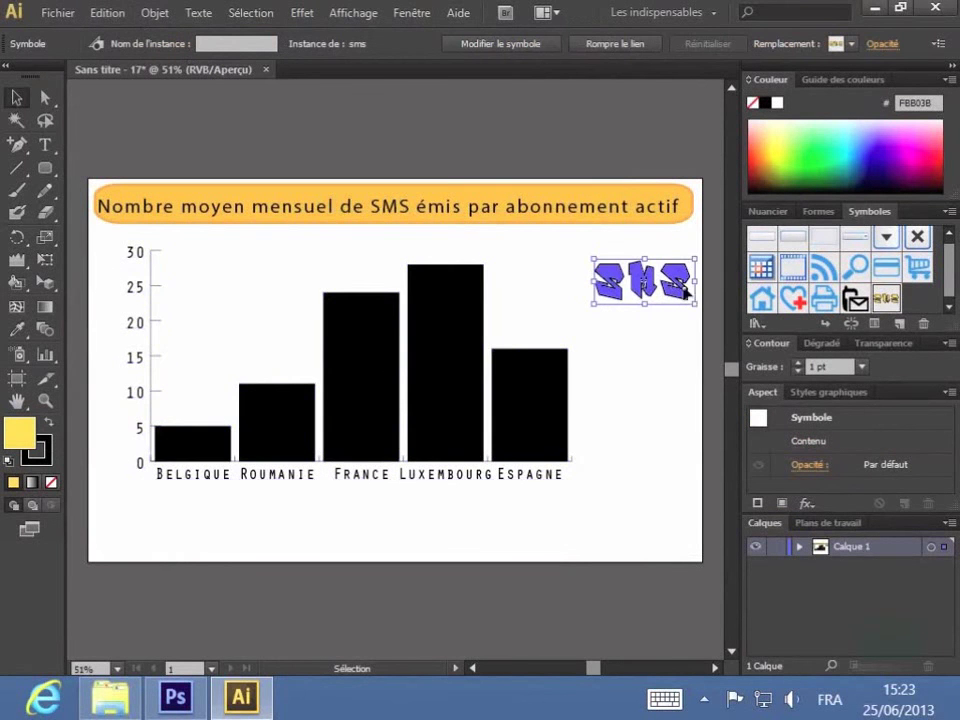
pyautogui.press('Delete')
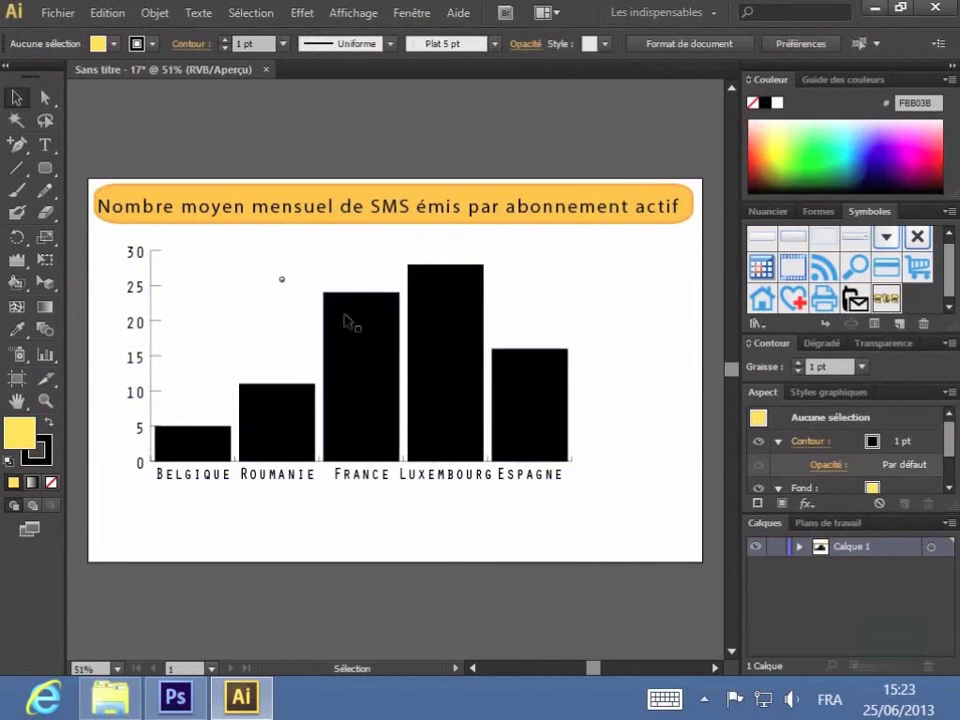
# Step: Import the mobile phone image 1036850677533921499.png from Bureau as an embedded image and place it beside the Espagne bar
pyautogui.click(58, 14)
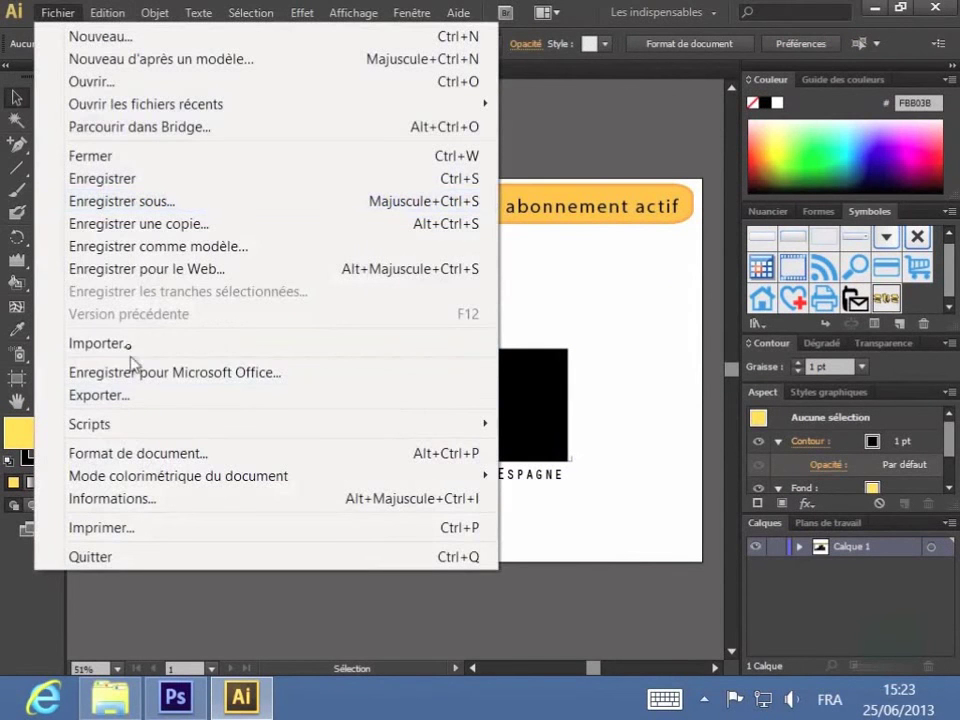
pyautogui.click(126, 345)
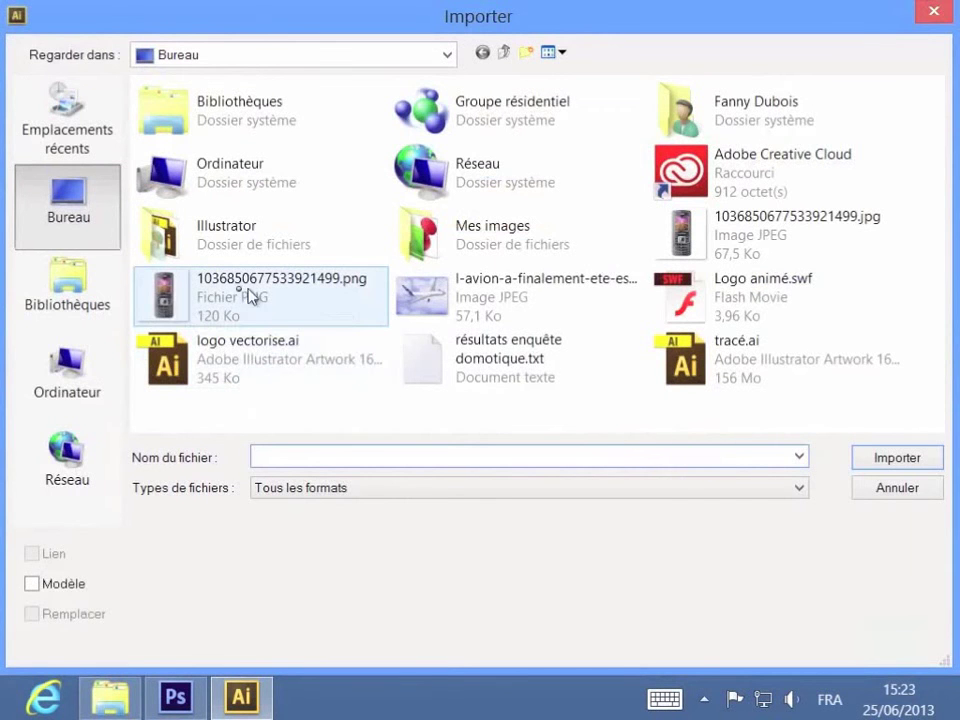
pyautogui.doubleClick(163, 300)
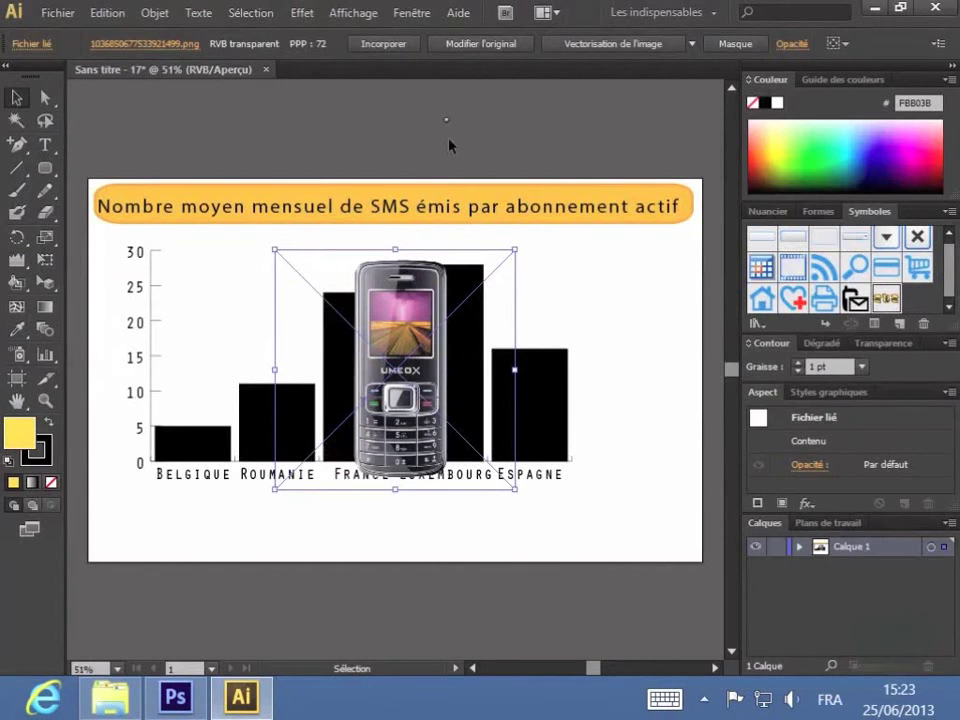
pyautogui.click(388, 45)
pyautogui.moveTo(449, 412); pyautogui.dragTo(662, 458)
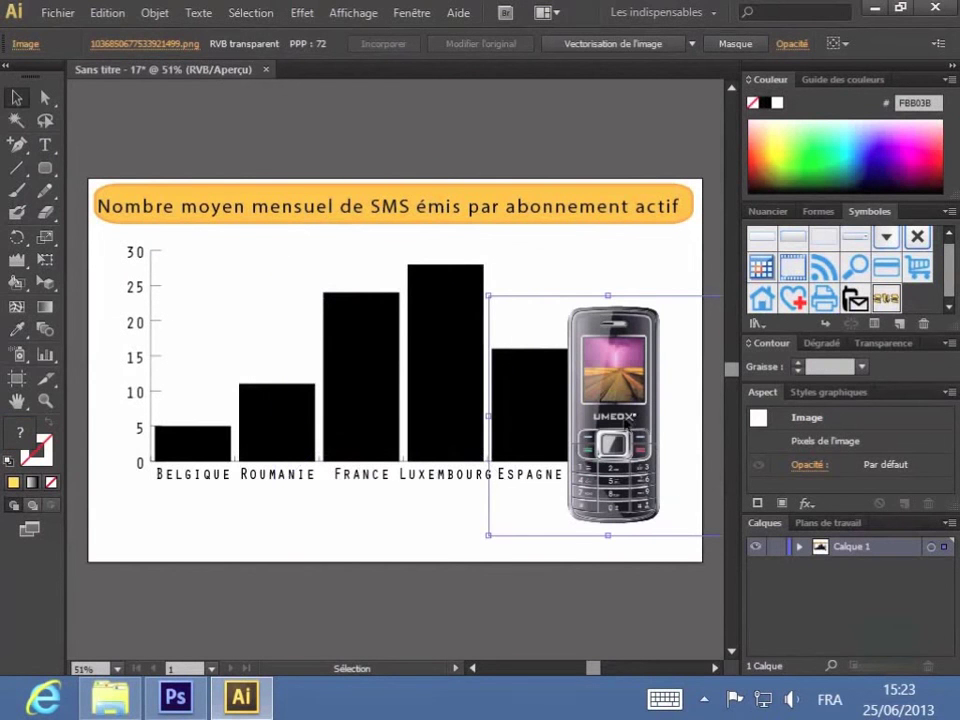
# Step: Save the mobile phone image as a symbol named téléphone, with type Graphique
pyautogui.moveTo(667, 503); pyautogui.dragTo(922, 310)
pyautogui.write('té')
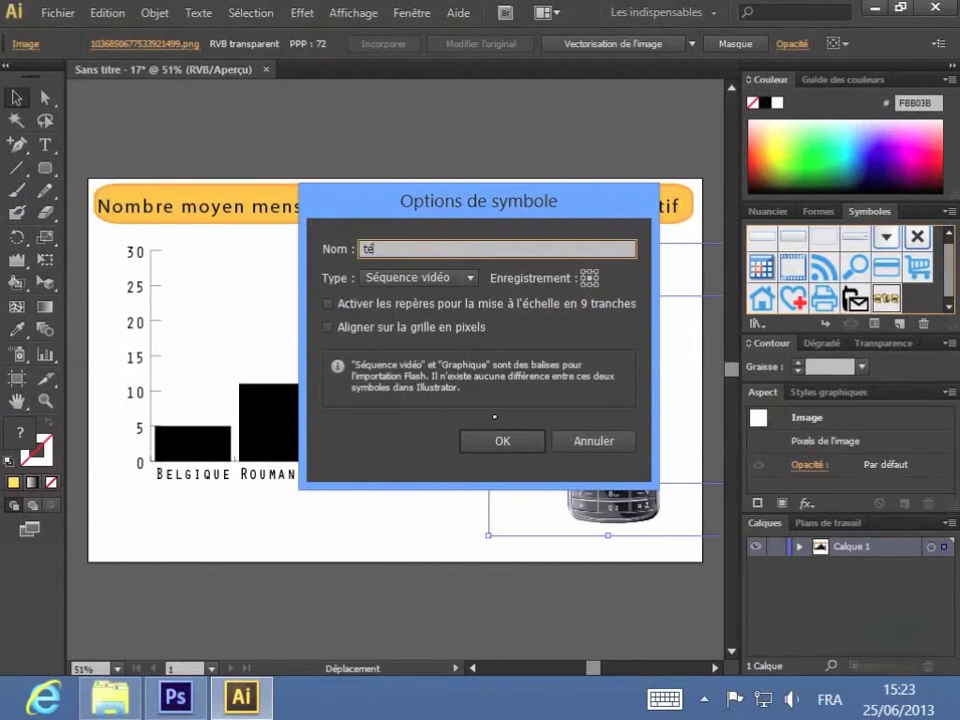
pyautogui.write('léphone')
pyautogui.click(444, 278)
pyautogui.click(435, 300)
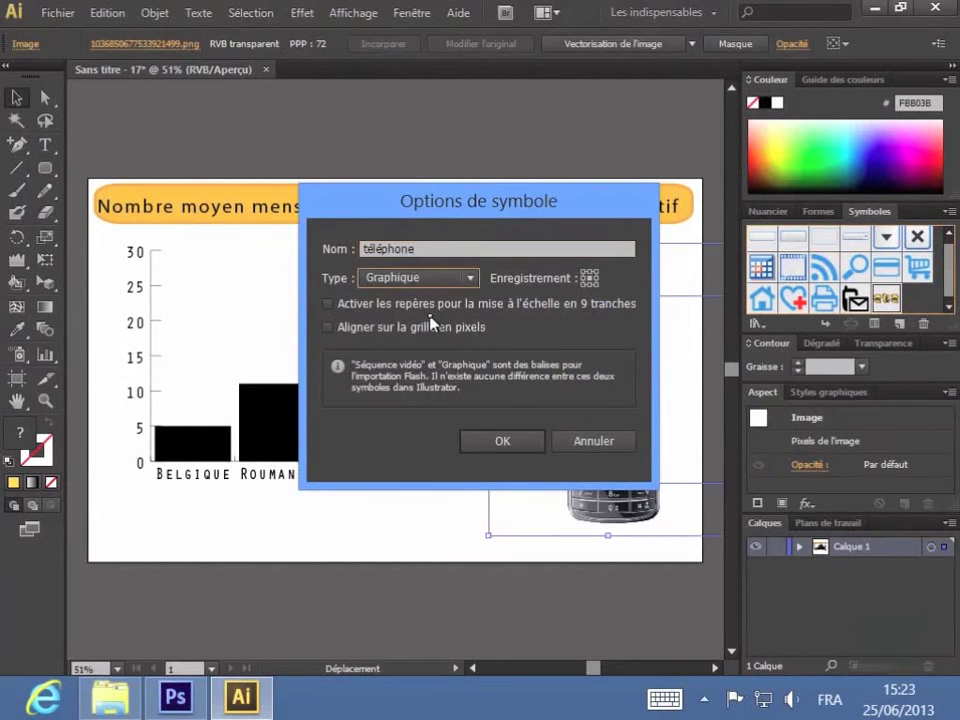
pyautogui.click(515, 445)
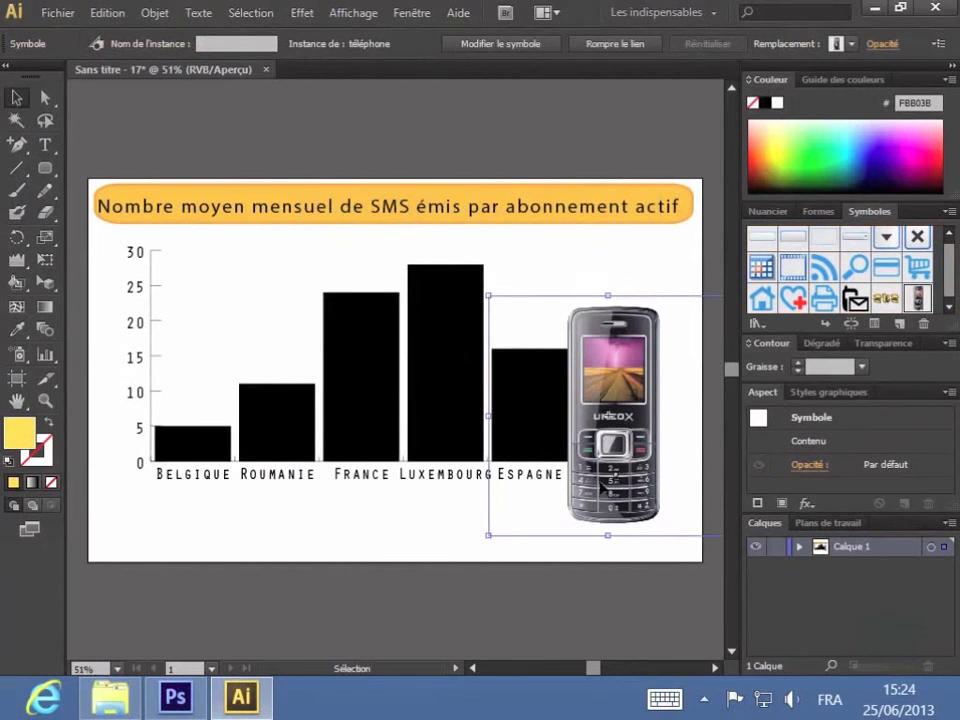
# Step: Create a new graph design from the selected téléphone symbol instance
pyautogui.click(158, 15)
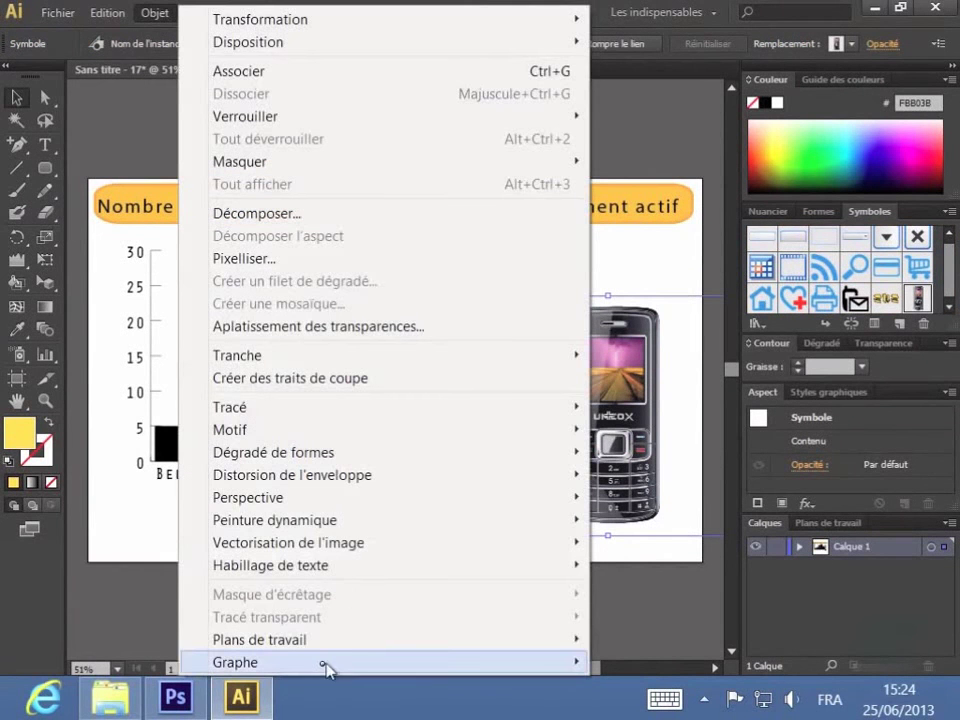
pyautogui.moveTo(272, 664)
pyautogui.click(137, 619)
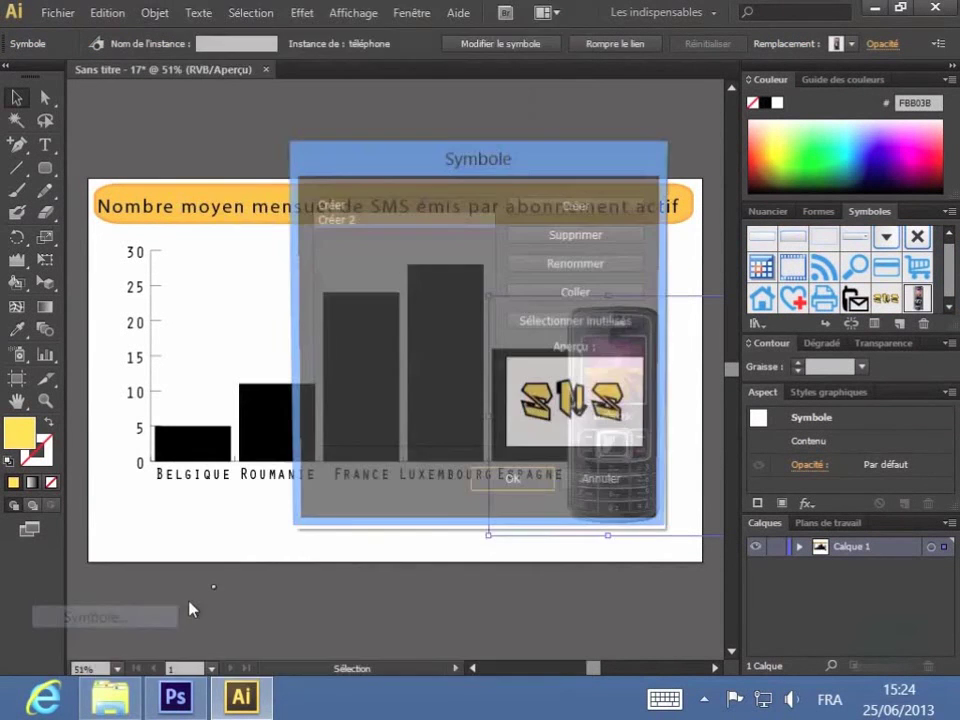
pyautogui.click(561, 207)
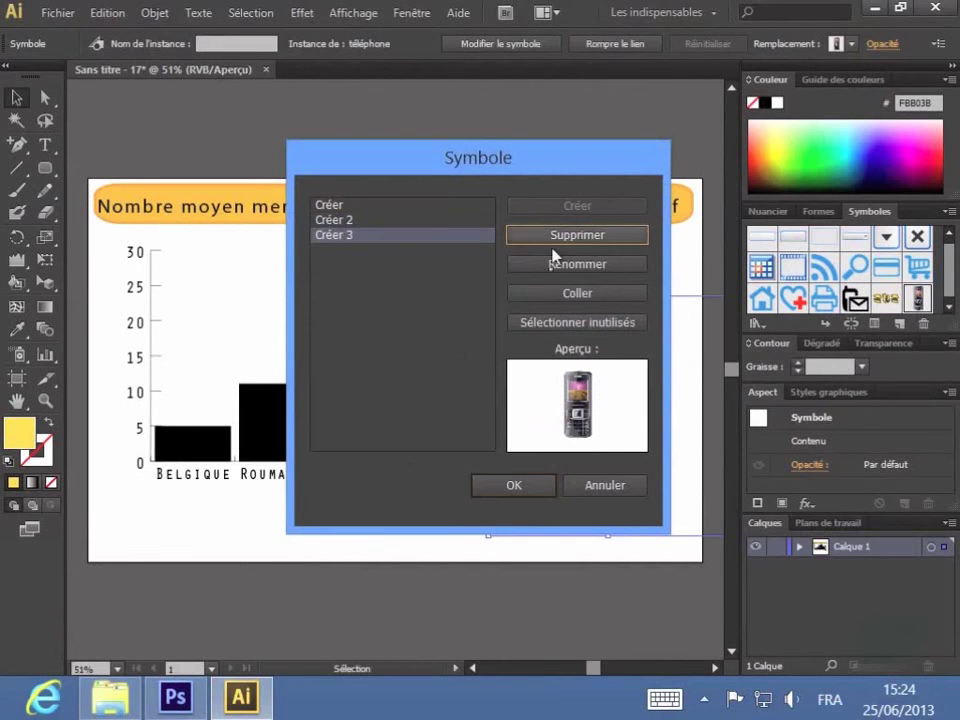
pyautogui.click(519, 490)
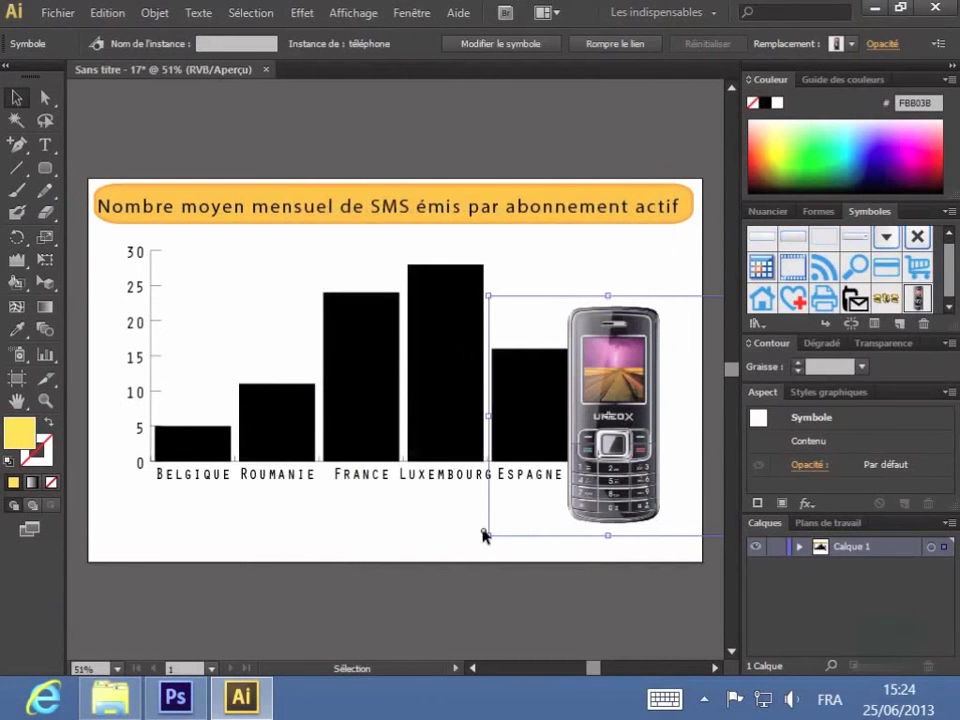
# Step: Scale the téléphone instance down to about two thirds and move it up, clear of the Espagne bar
pyautogui.moveTo(483, 535); pyautogui.dragTo(589, 454)
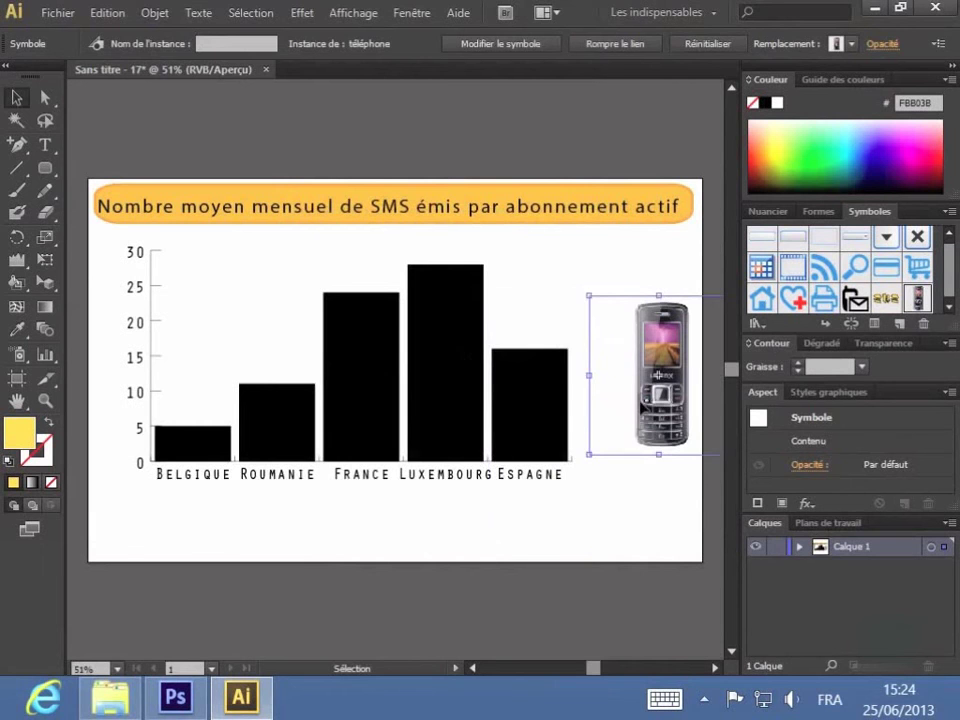
pyautogui.moveTo(658, 374); pyautogui.dragTo(659, 328)
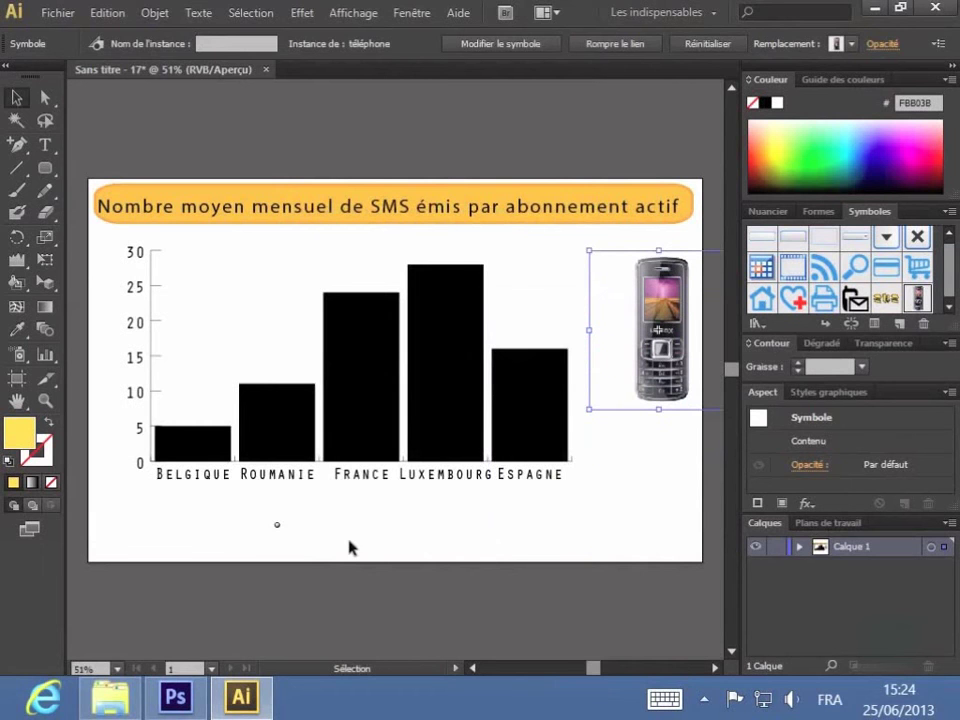
# Step: Apply the phone design Créer 3 to the graph's bars as Répétitif with a unit value of 5, and deselect the graph
pyautogui.click(278, 424)
pyautogui.click(158, 14)
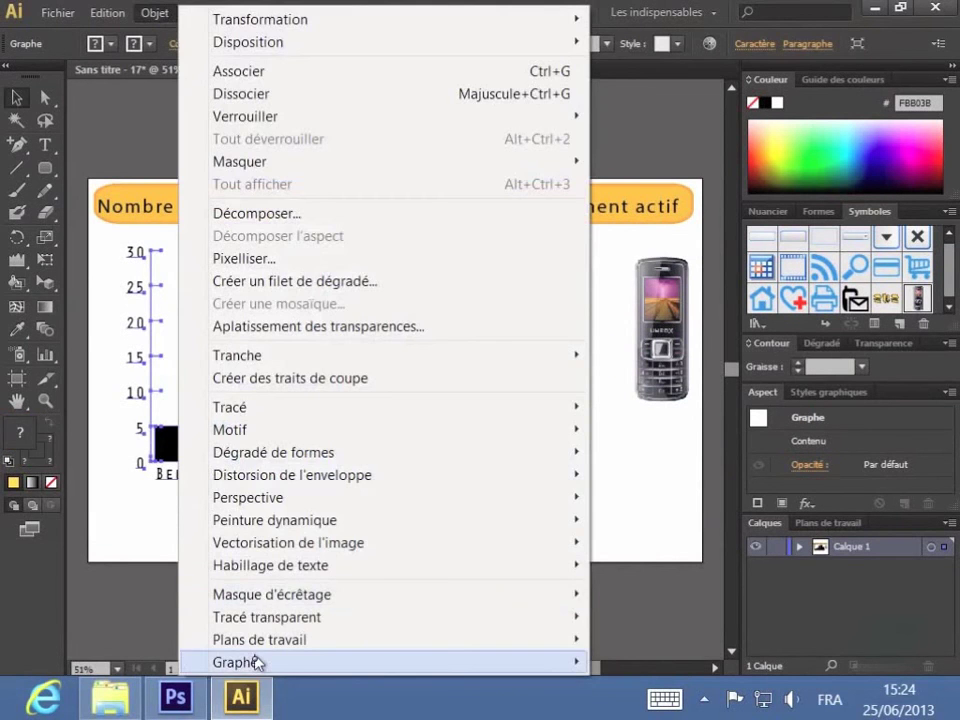
pyautogui.moveTo(257, 663)
pyautogui.click(105, 641)
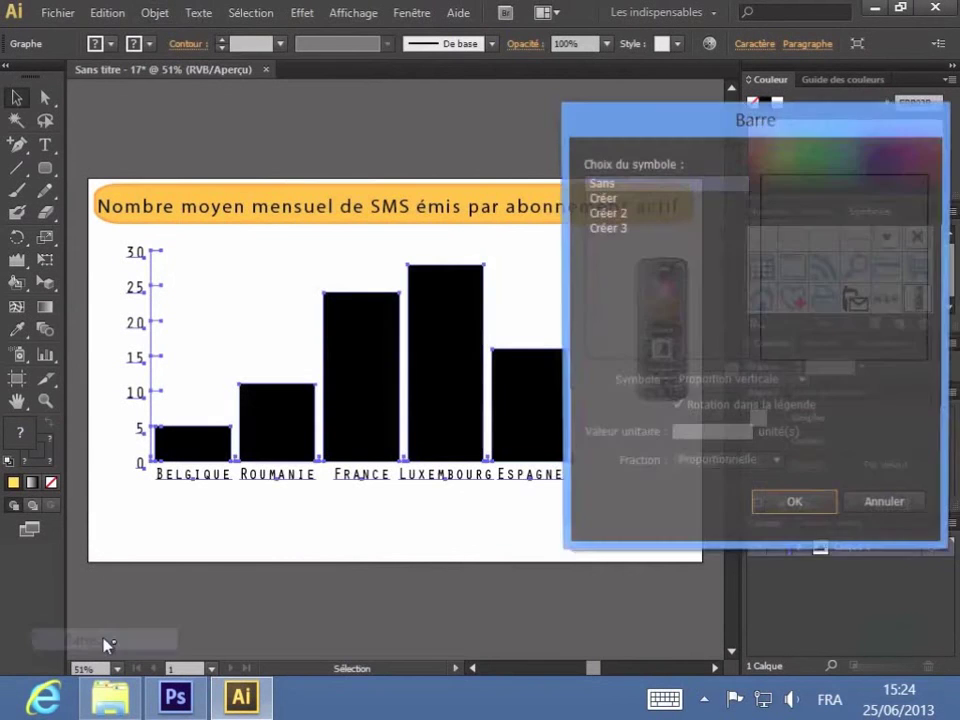
pyautogui.click(613, 233)
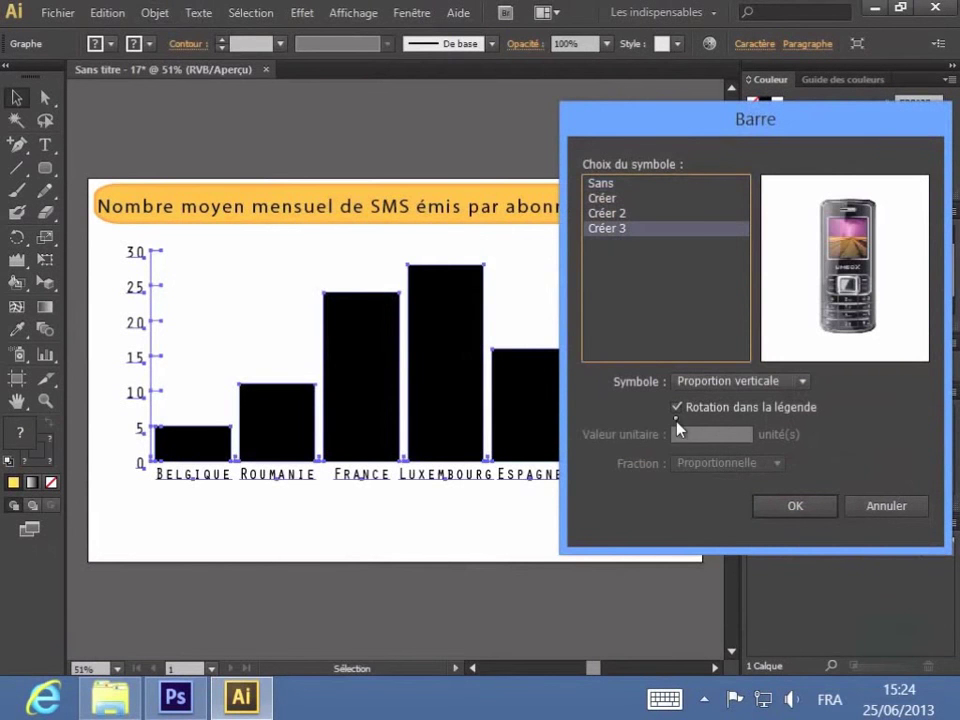
pyautogui.click(760, 383)
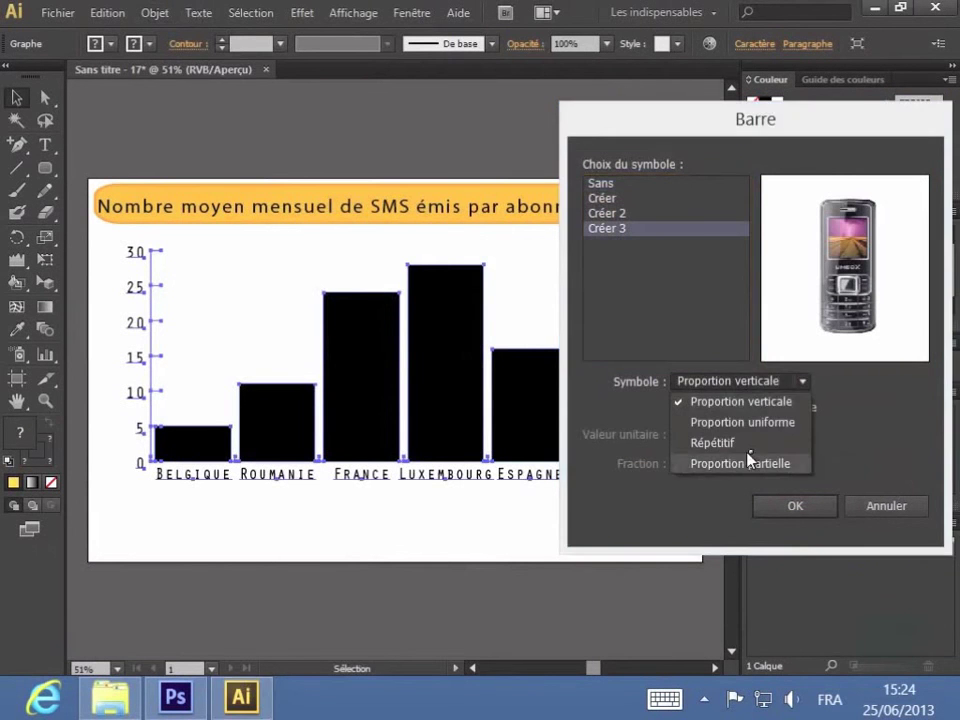
pyautogui.click(720, 442)
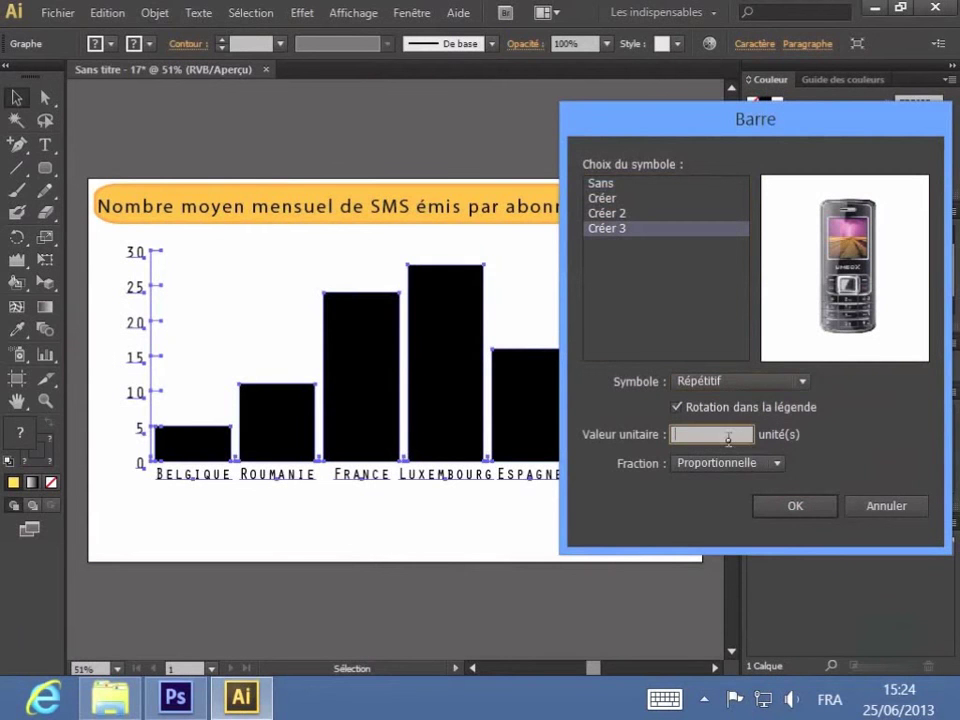
pyautogui.write('5')
pyautogui.click(795, 506)
pyautogui.click(625, 522)
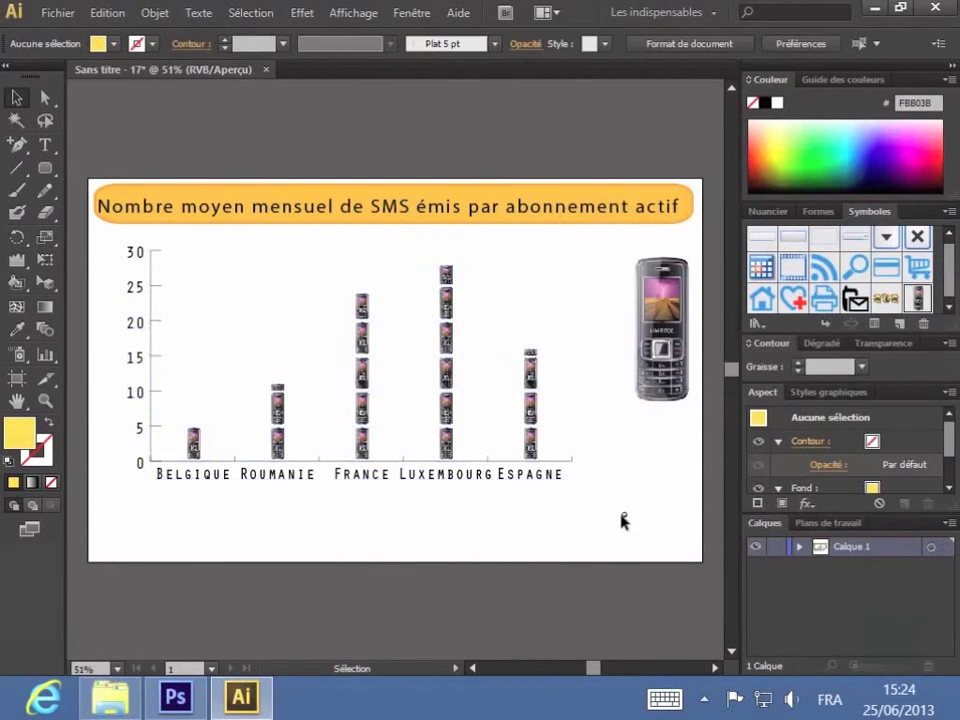